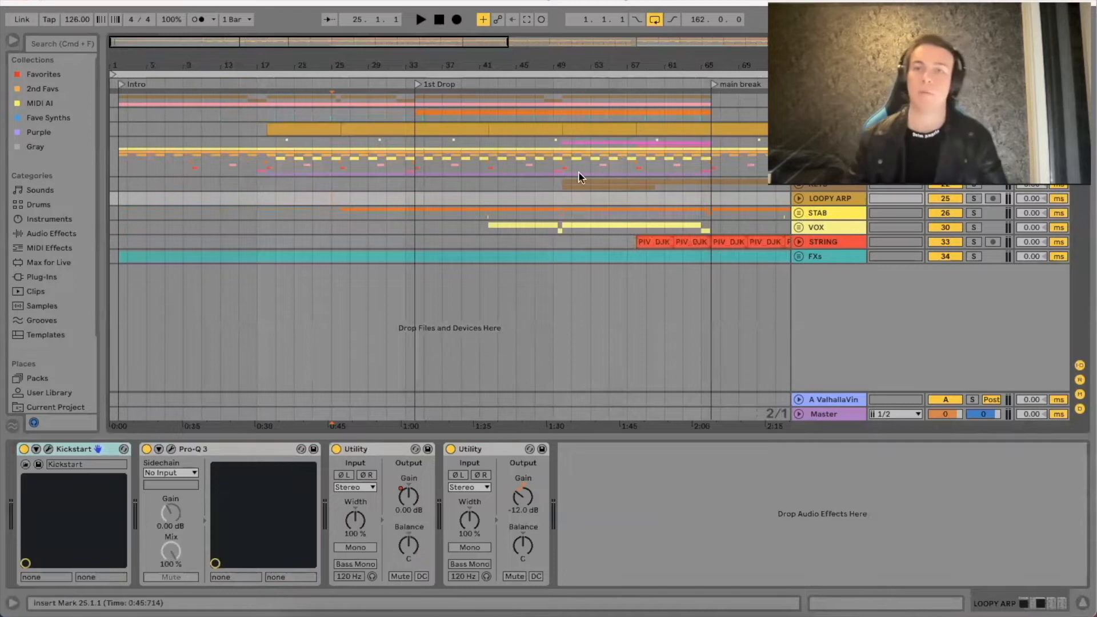
# Step: Play the arrangement from bar 63 into the main break, and stop playback
pyautogui.click(679, 169)
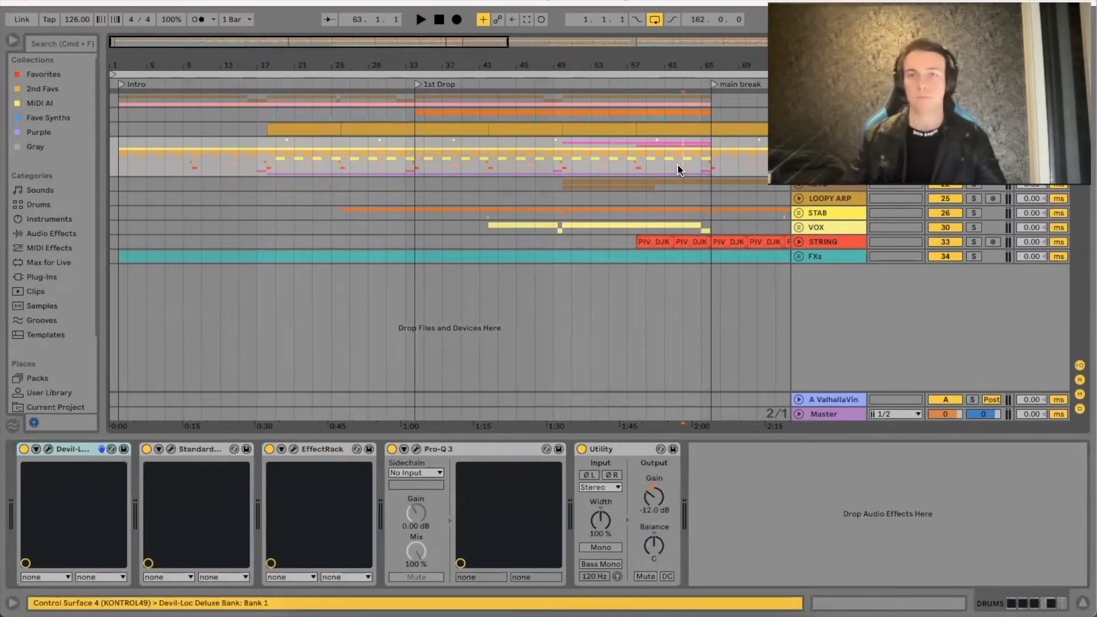
pyautogui.press('space')
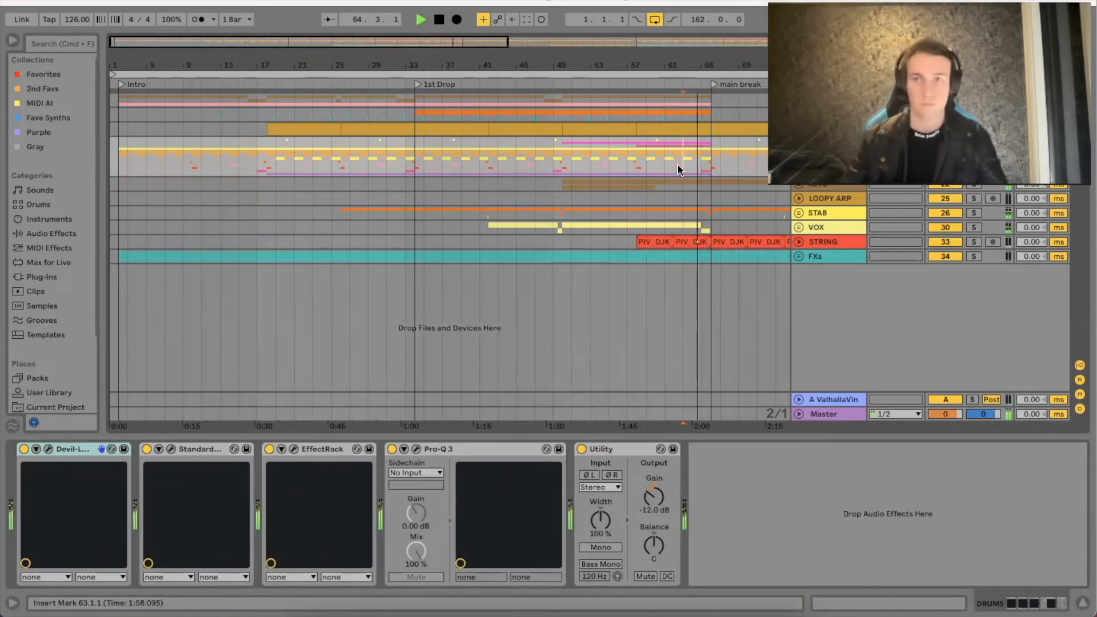
pyautogui.moveTo(710, 64); pyautogui.dragTo(471, 22)
pyautogui.press('space')
# Step: Expand the STAB group and show the stab track's device chain from its first device
pyautogui.click(817, 215)
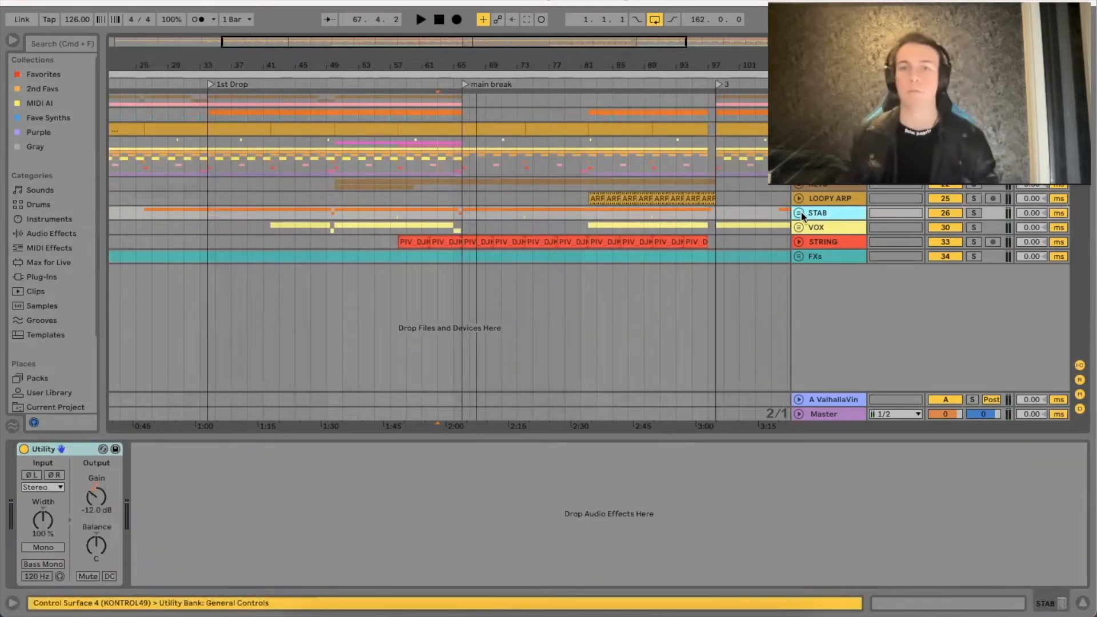
pyautogui.click(800, 213)
pyautogui.moveTo(361, 57); pyautogui.dragTo(434, 192)
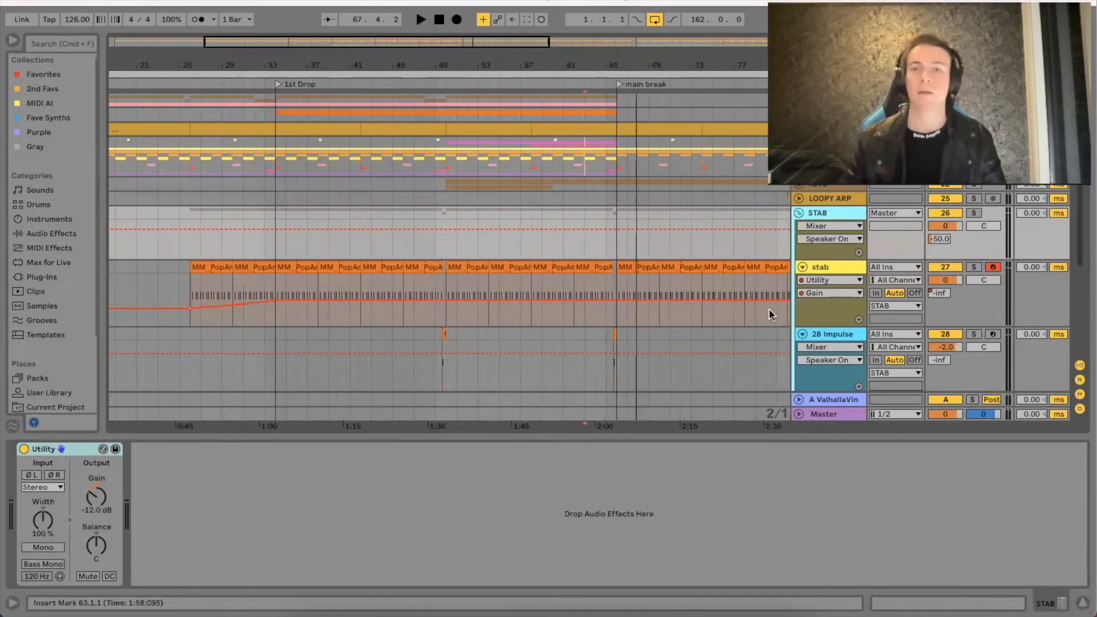
pyautogui.click(834, 266)
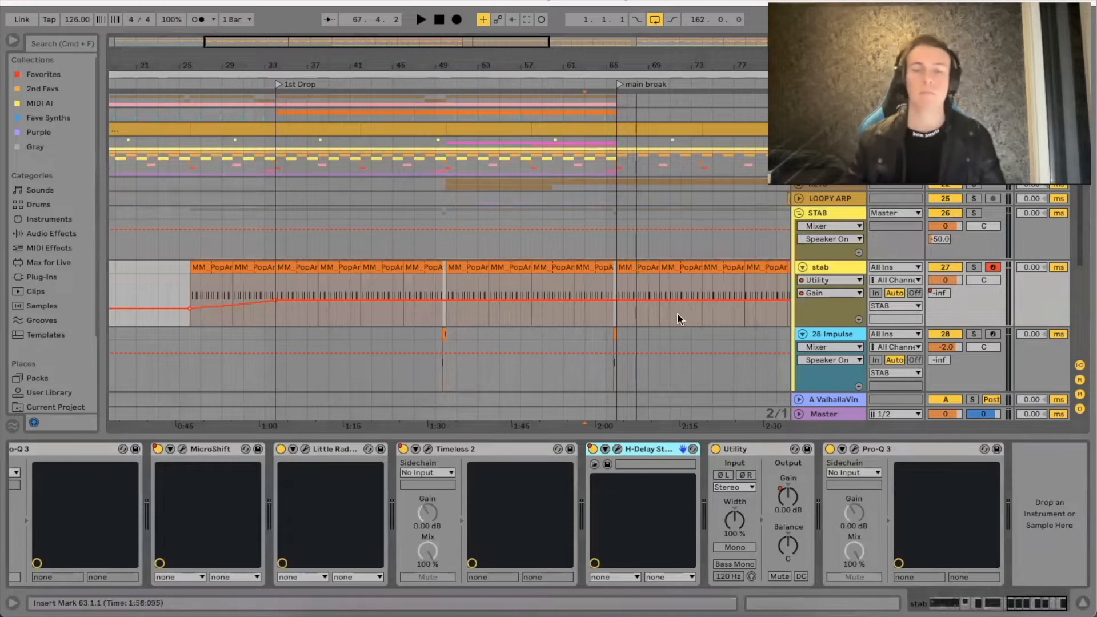
pyautogui.hscroll(-10, 490, 491)
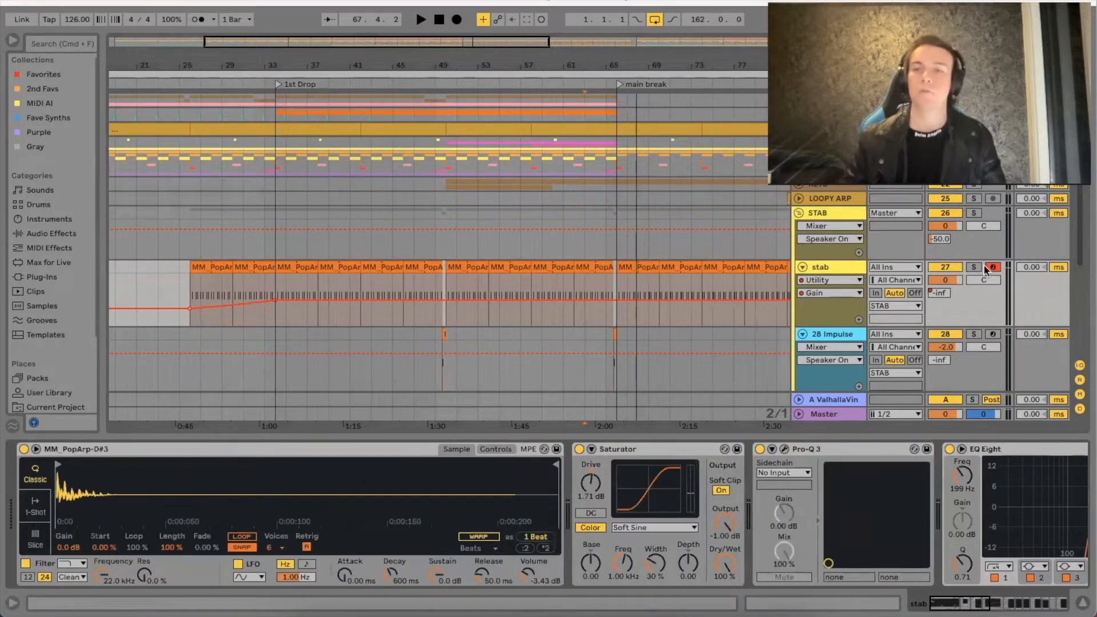
# Step: Solo the stab track and listen to its clip starting at bar 38
pyautogui.click(973, 266)
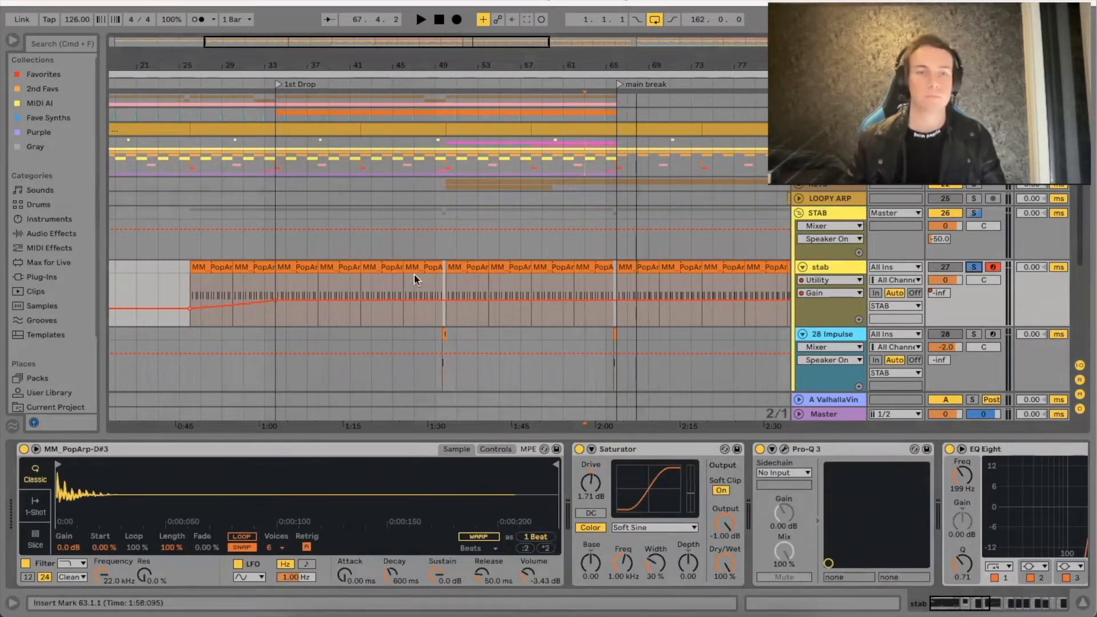
pyautogui.click(344, 264)
pyautogui.press('space')
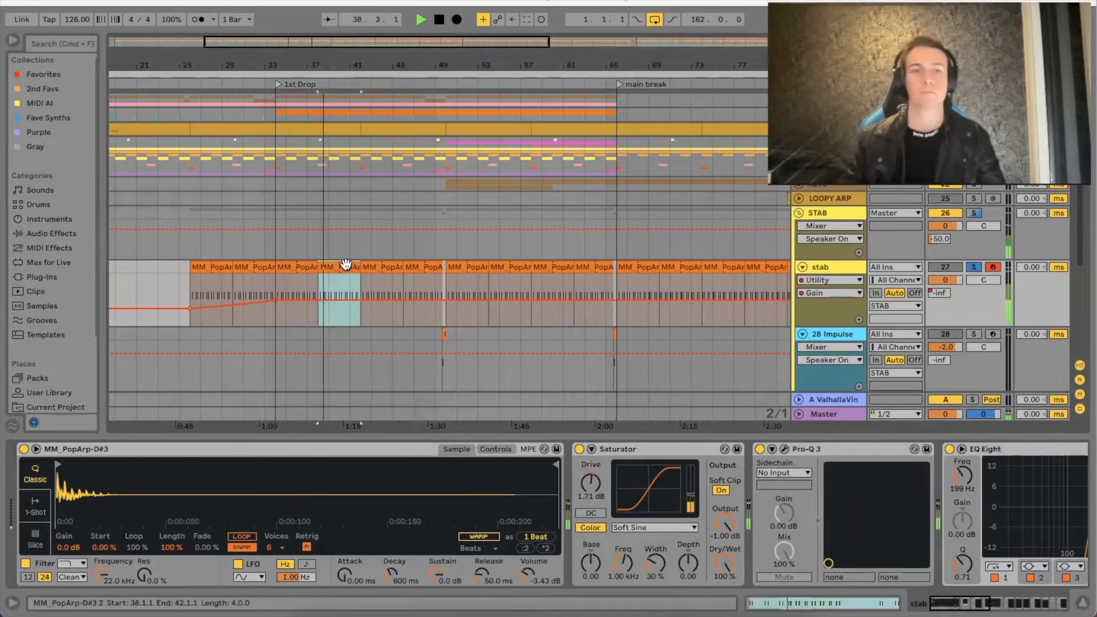
pyautogui.press('space')
# Step: Inspect the transpose setting in the MM_PopArp-D#3 sampler's controls and return to its sample view
pyautogui.moveTo(336, 60); pyautogui.dragTo(366, 90)
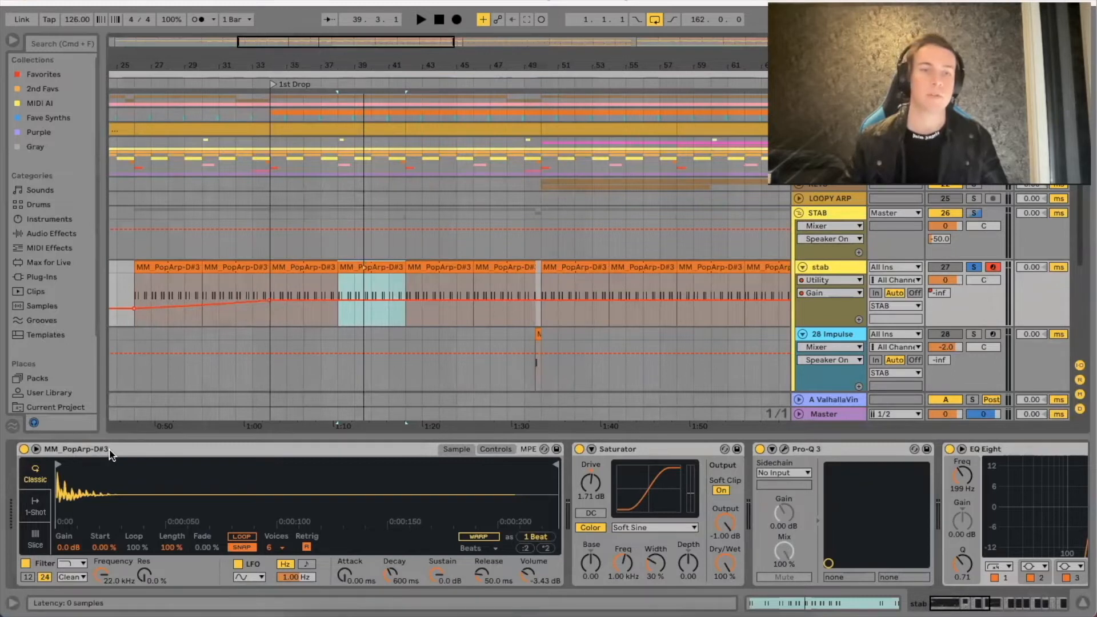
pyautogui.click(496, 449)
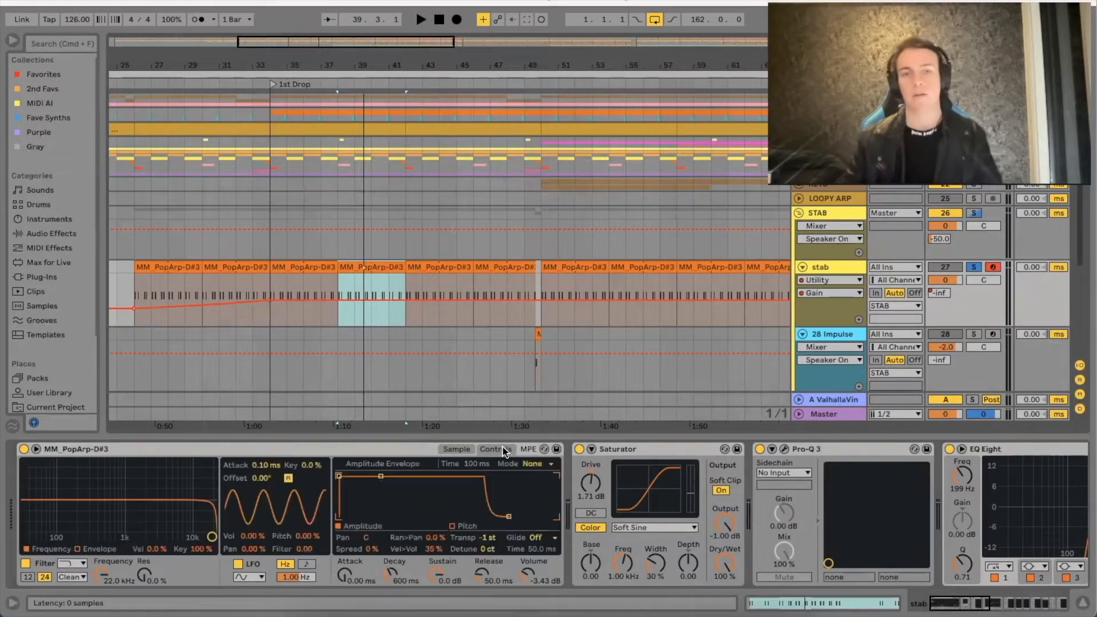
pyautogui.click(488, 537)
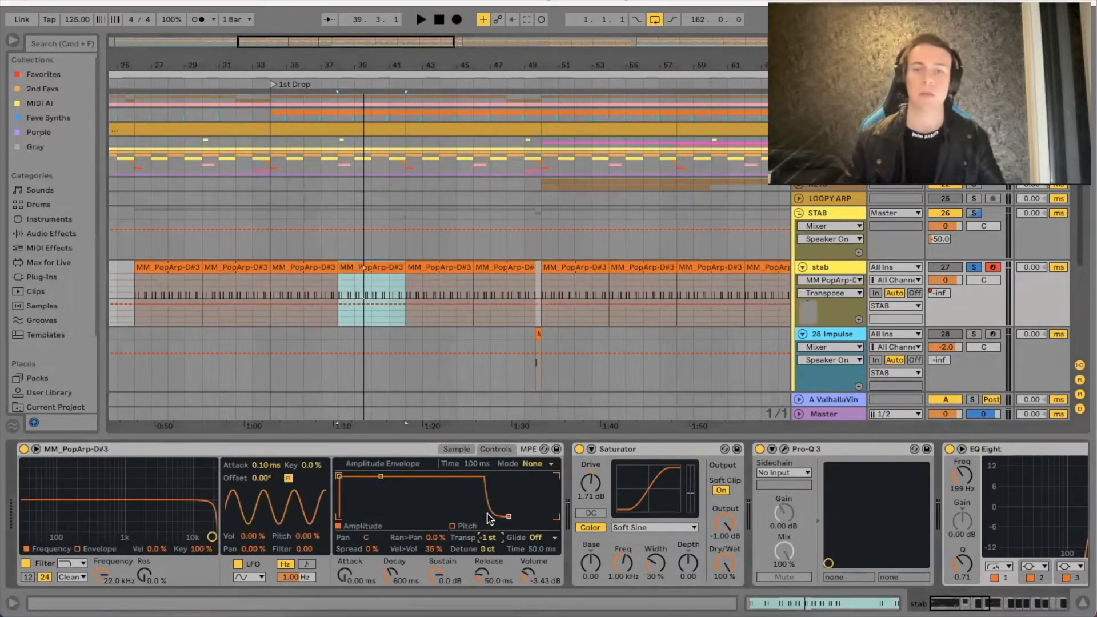
pyautogui.click(457, 449)
# Step: Open the stab clip at bar 38, audition its C3 note, and return to the stab track's devices
pyautogui.moveTo(329, 52); pyautogui.dragTo(384, 164)
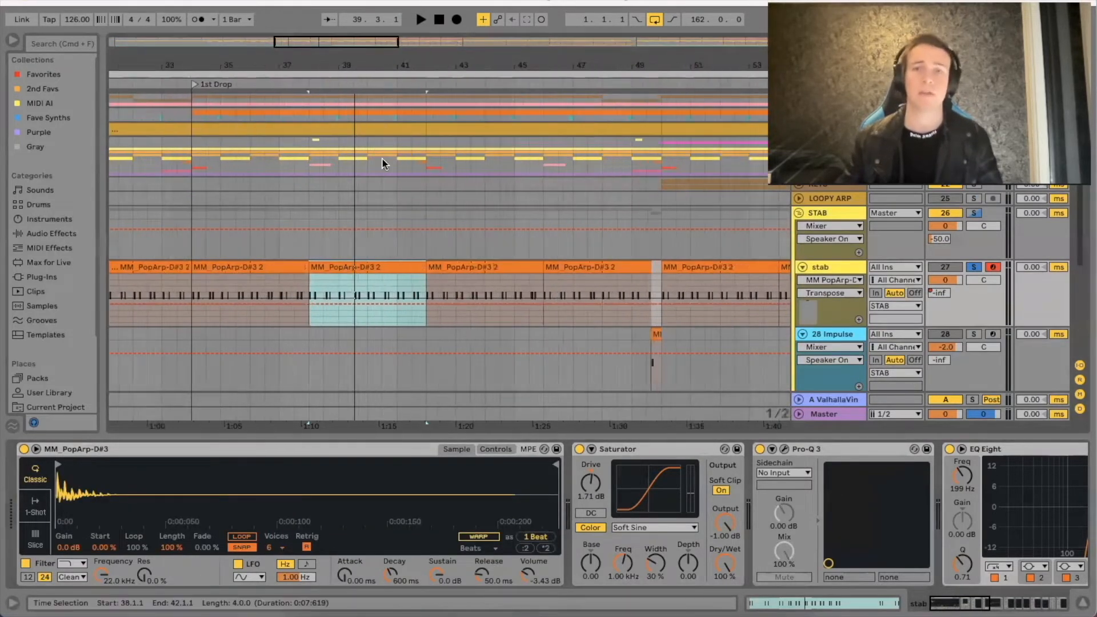
pyautogui.doubleClick(371, 271)
pyautogui.click(334, 379)
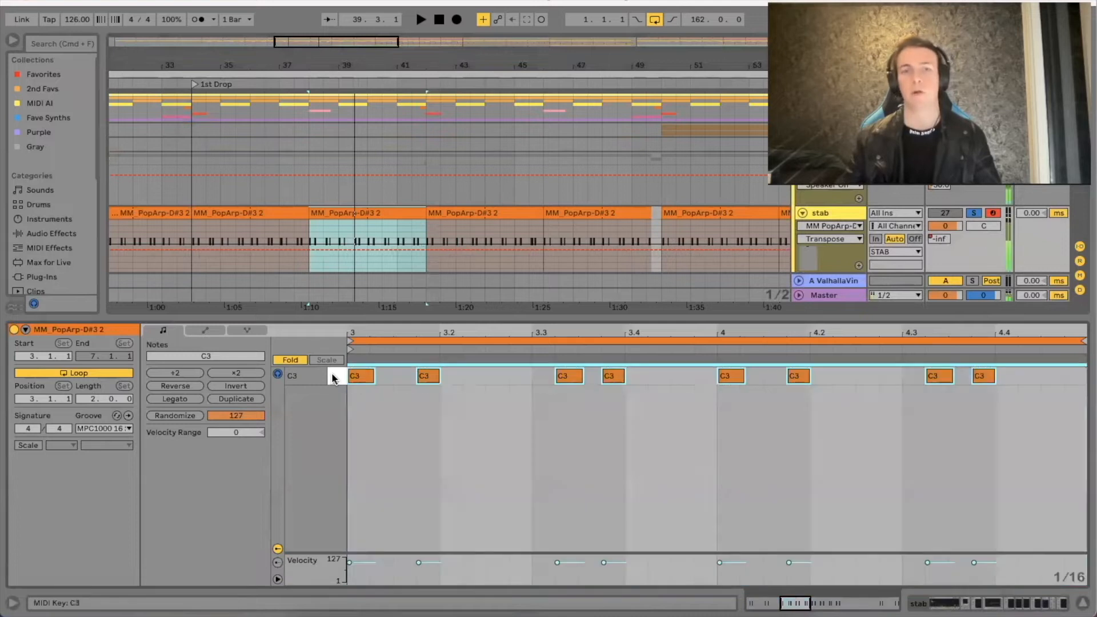
pyautogui.click(822, 217)
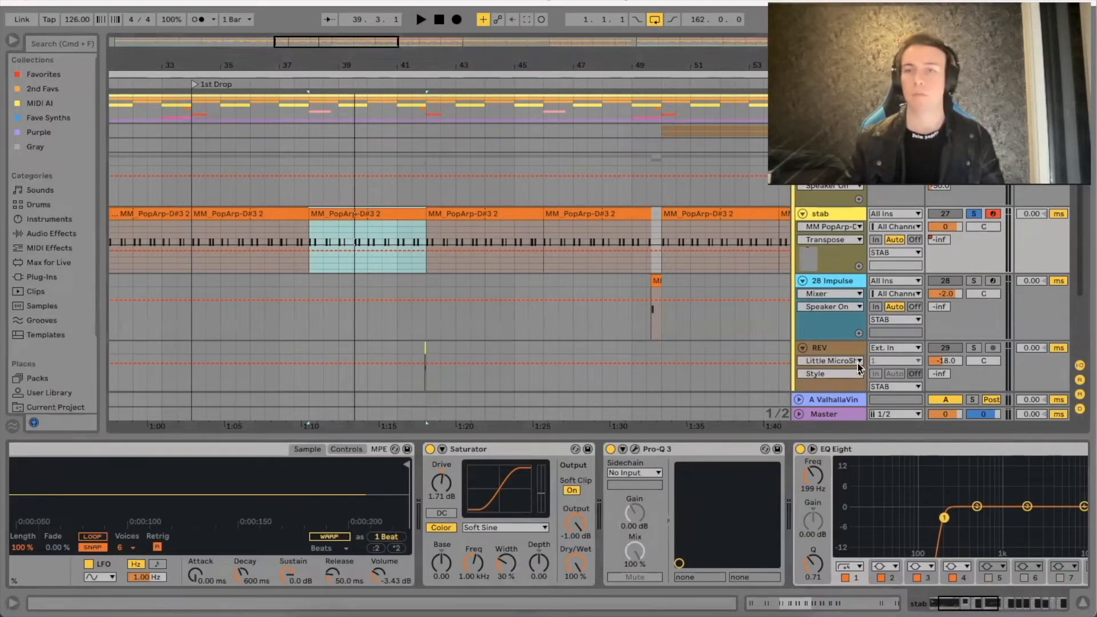
# Step: Select the stab clip that starts at bar 34, at the 1st Drop
pyautogui.hscroll(5, 419, 567)
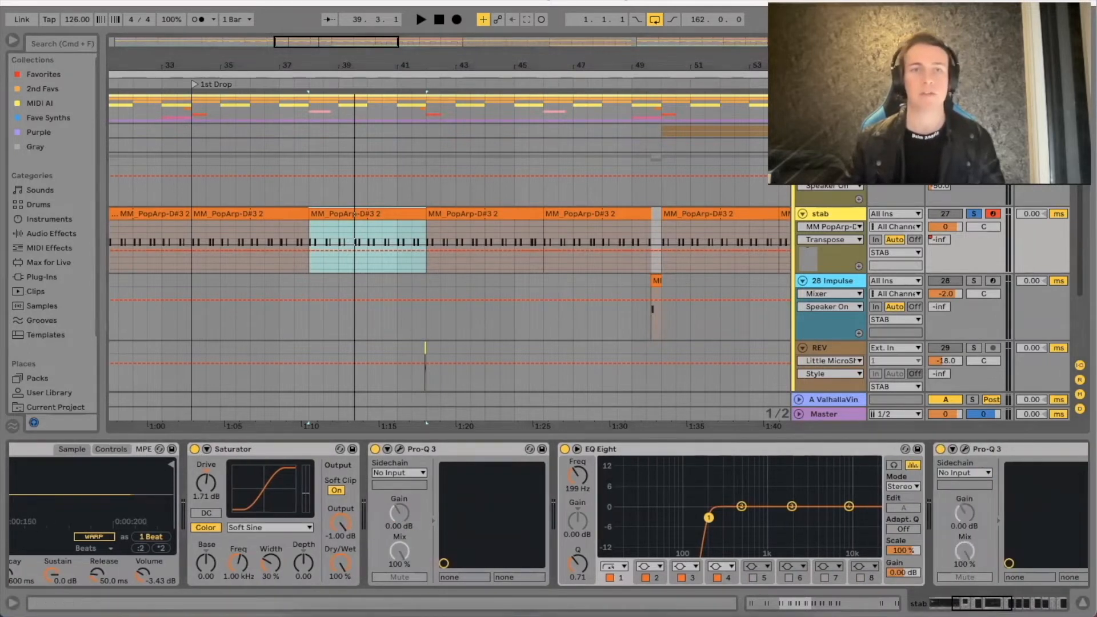
pyautogui.moveTo(260, 424); pyautogui.dragTo(260, 448)
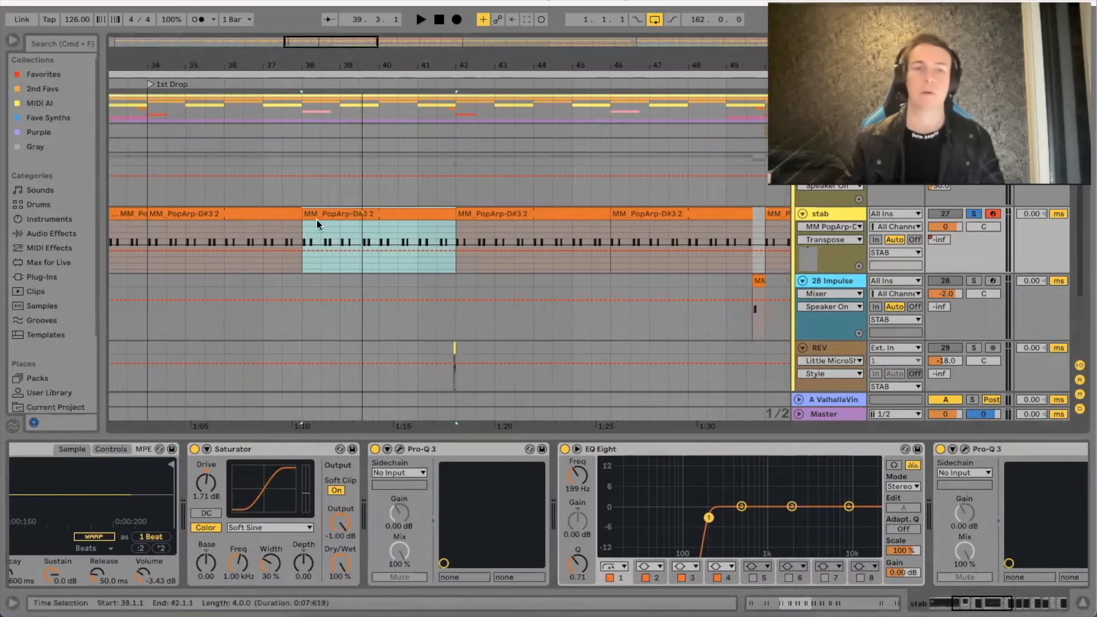
pyautogui.click(266, 213)
pyautogui.moveTo(251, 66); pyautogui.dragTo(312, 423)
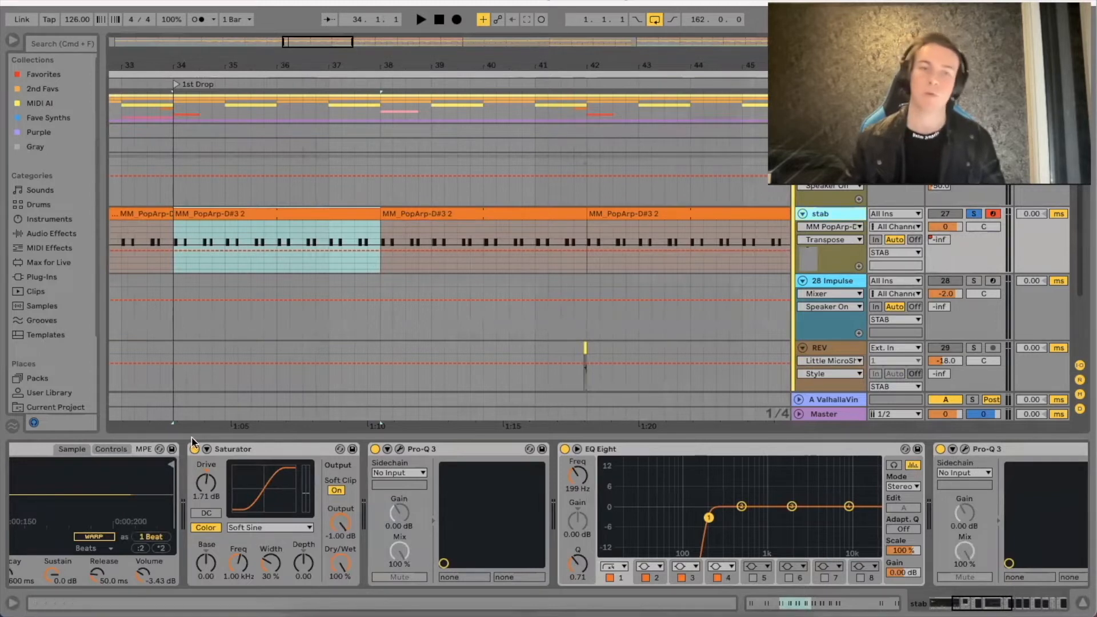
# Step: Group all stab effects from Saturator through the final Pro-Q 3 into one Audio Effect Rack
pyautogui.click(444, 450)
pyautogui.click(240, 449)
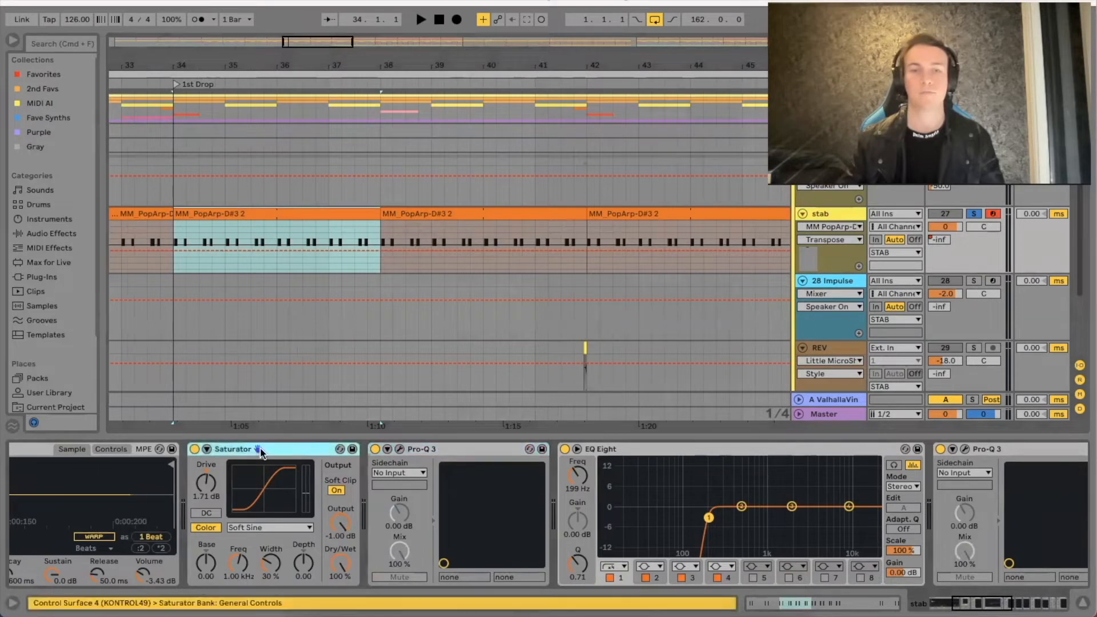
pyautogui.hscroll(15, 279, 455)
pyautogui.keyDown('shift'); pyautogui.click(948, 453); pyautogui.keyUp('shift')
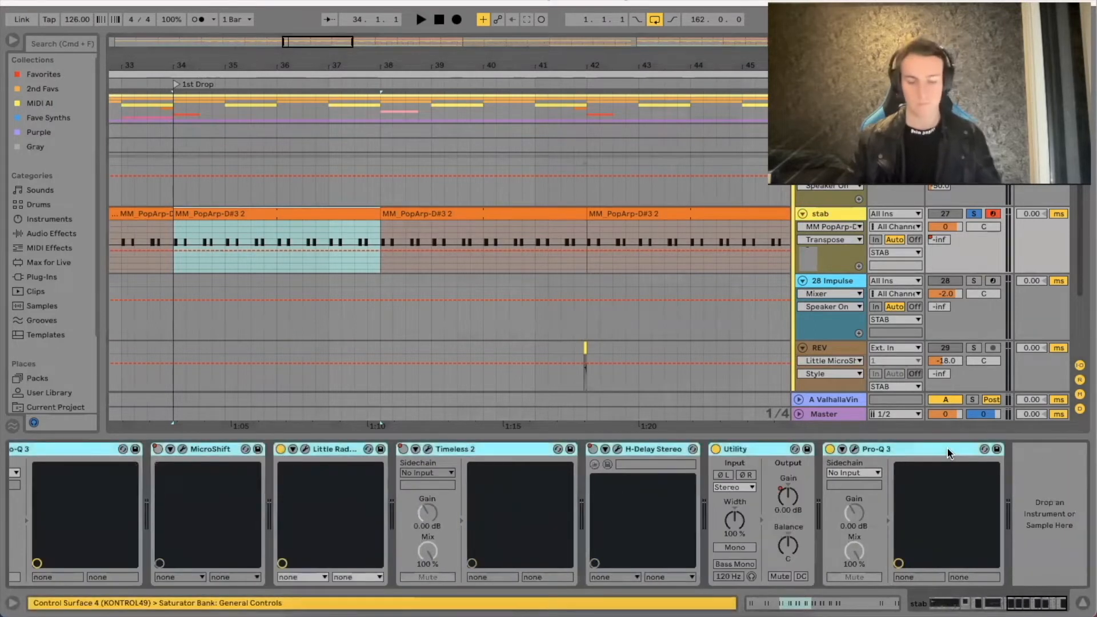
pyautogui.press('super+g')
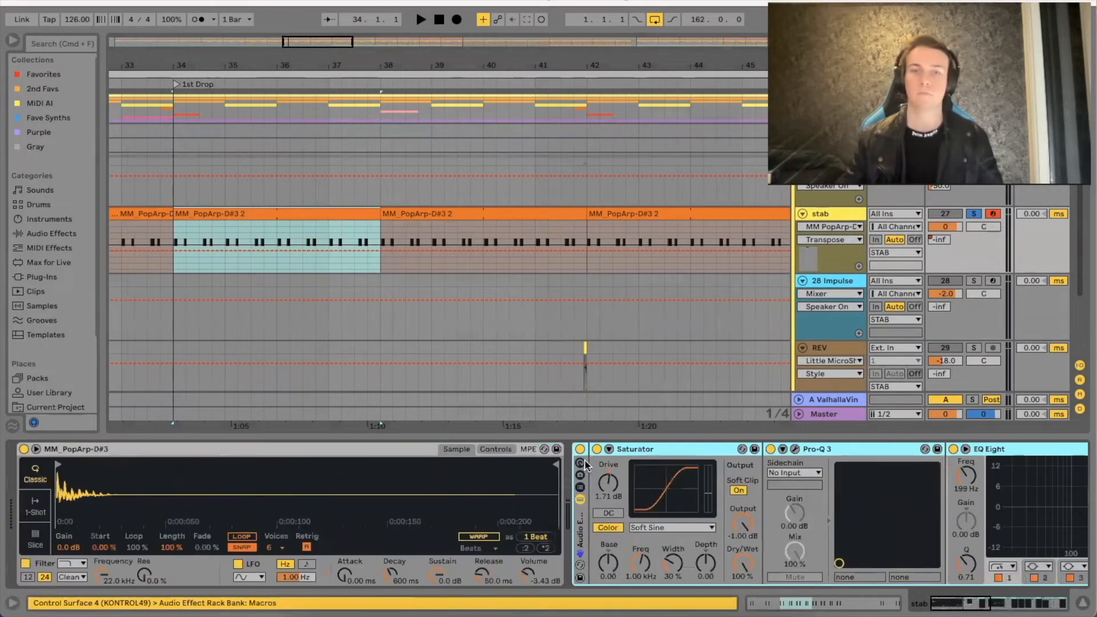
# Step: Bypass the Audio Effect Rack, play the dry stab from bar 34, and re-enable the rack
pyautogui.click(579, 450)
pyautogui.press('space')
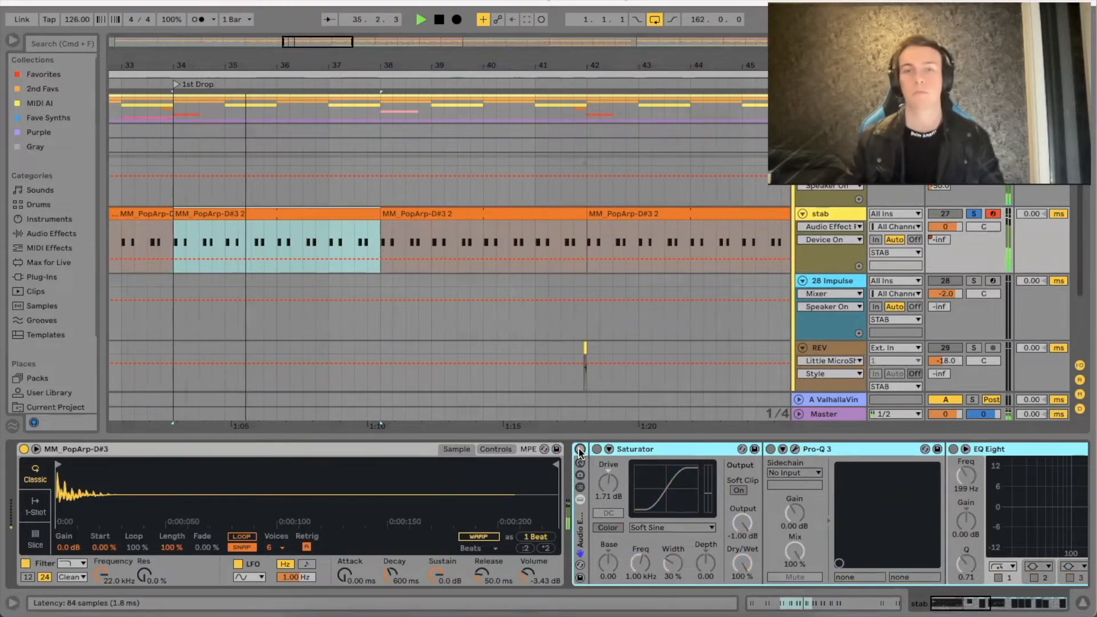
pyautogui.click(579, 450)
# Step: Play the processed stab and compare it with Saturator switched off and back on
pyautogui.hscroll(10, 479, 477)
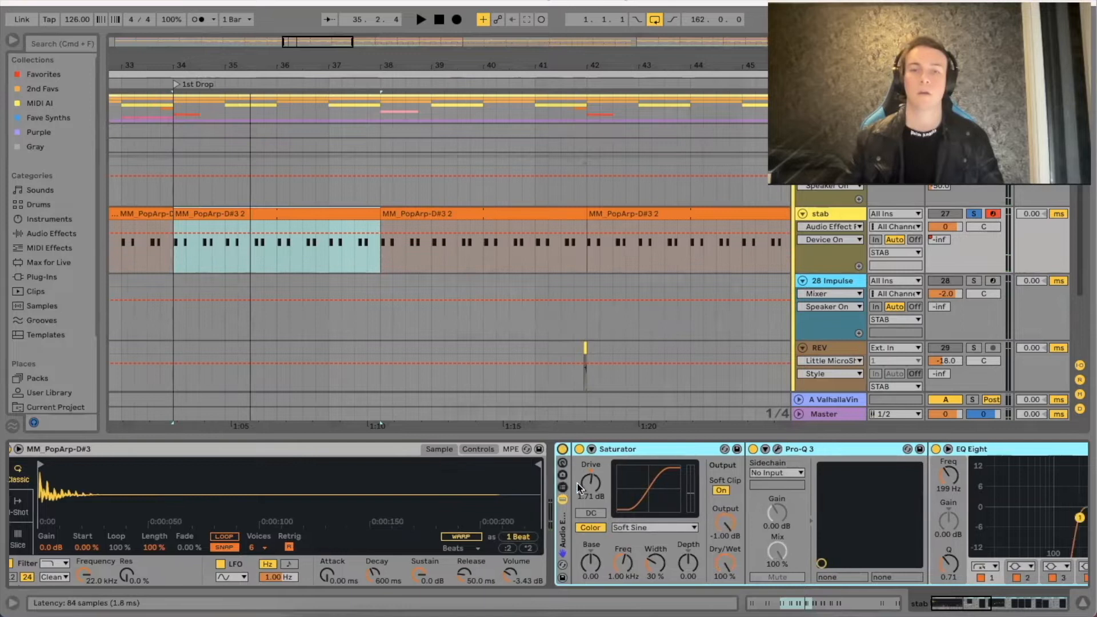
pyautogui.press('space')
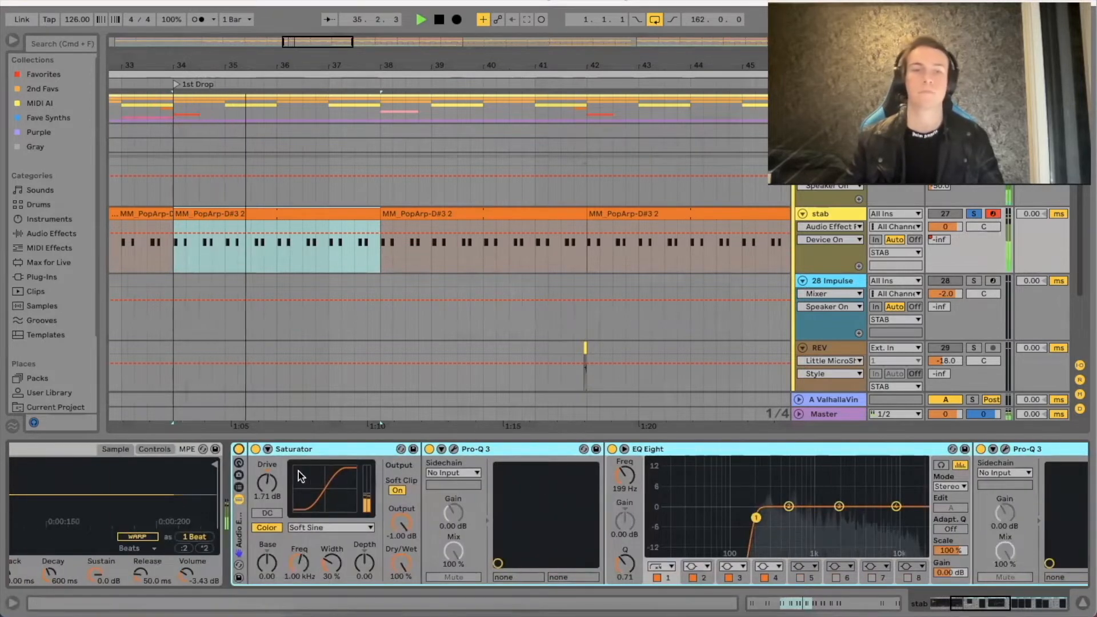
pyautogui.press('space')
pyautogui.click(254, 449)
pyautogui.press('space')
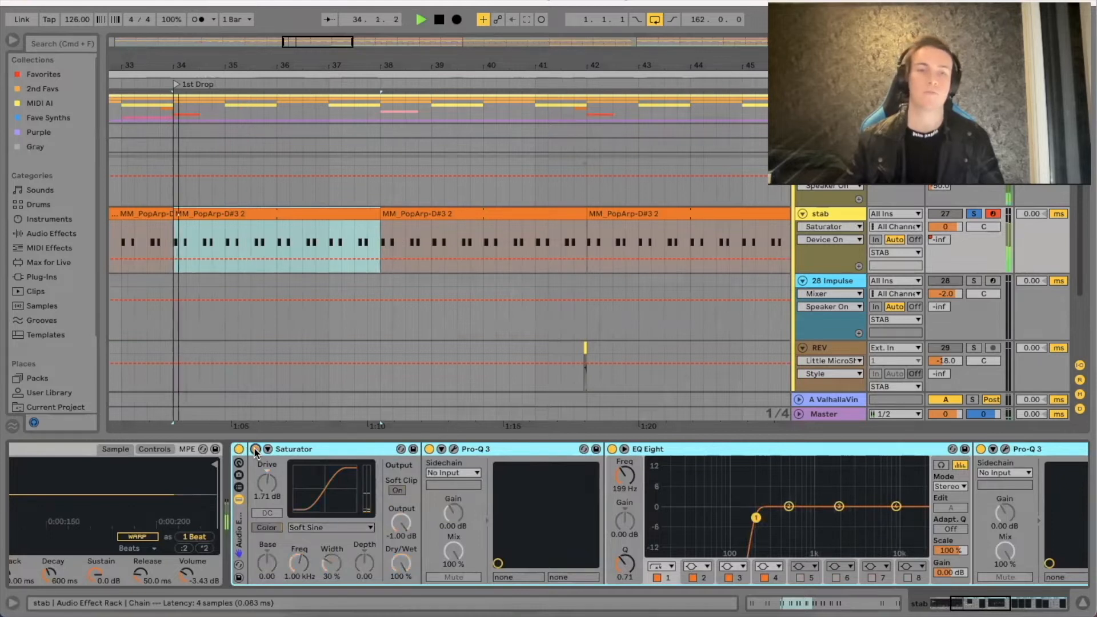
pyautogui.click(254, 449)
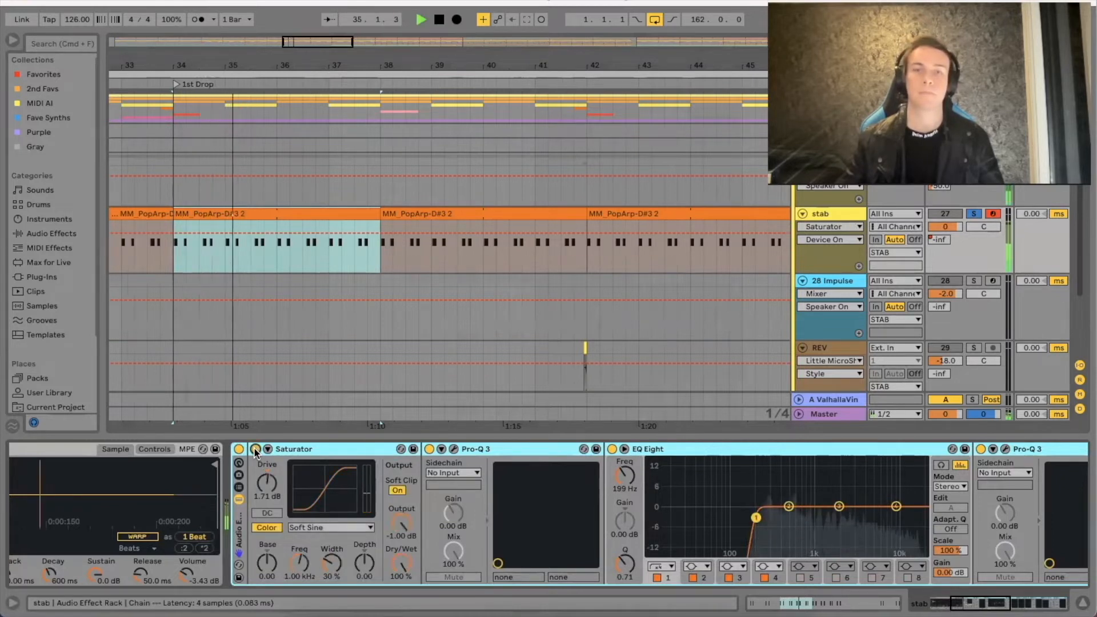
pyautogui.press('space')
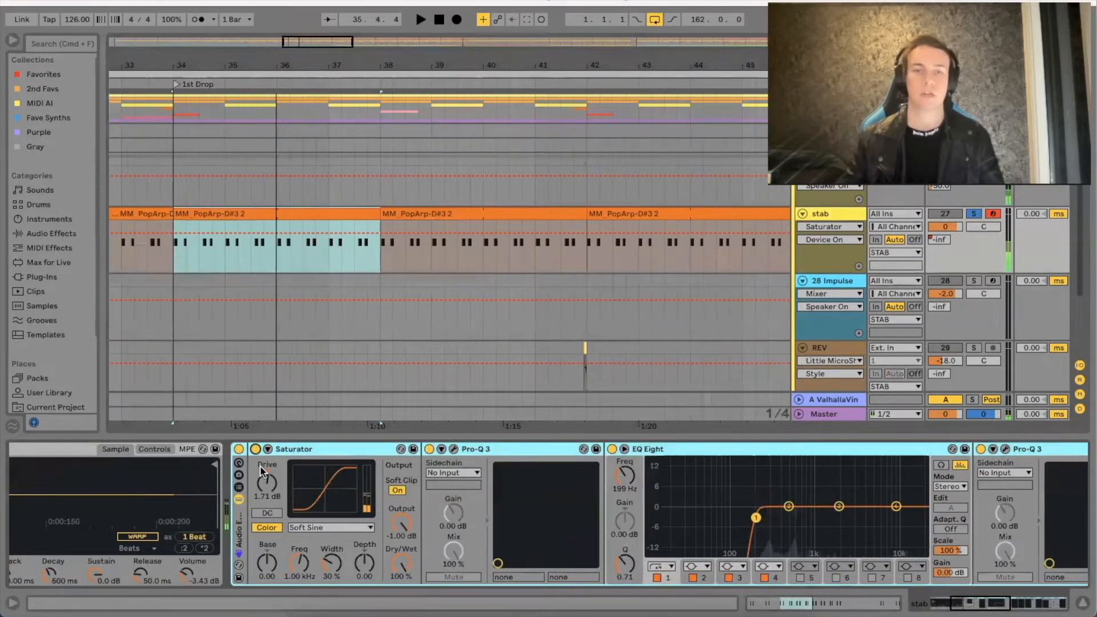
# Step: Examine the low-cut and dip bands in the Pro-Q 3 after Saturator while playing the stab, and close its window
pyautogui.hscroll(3, 201, 512)
pyautogui.hscroll(2, 202, 506)
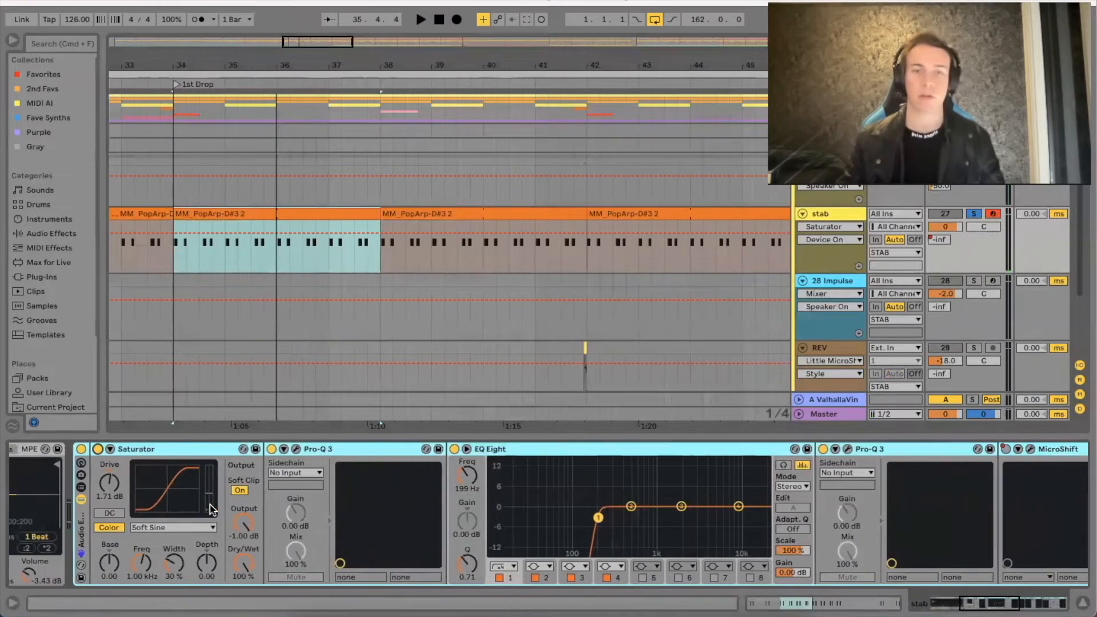
pyautogui.click(297, 451)
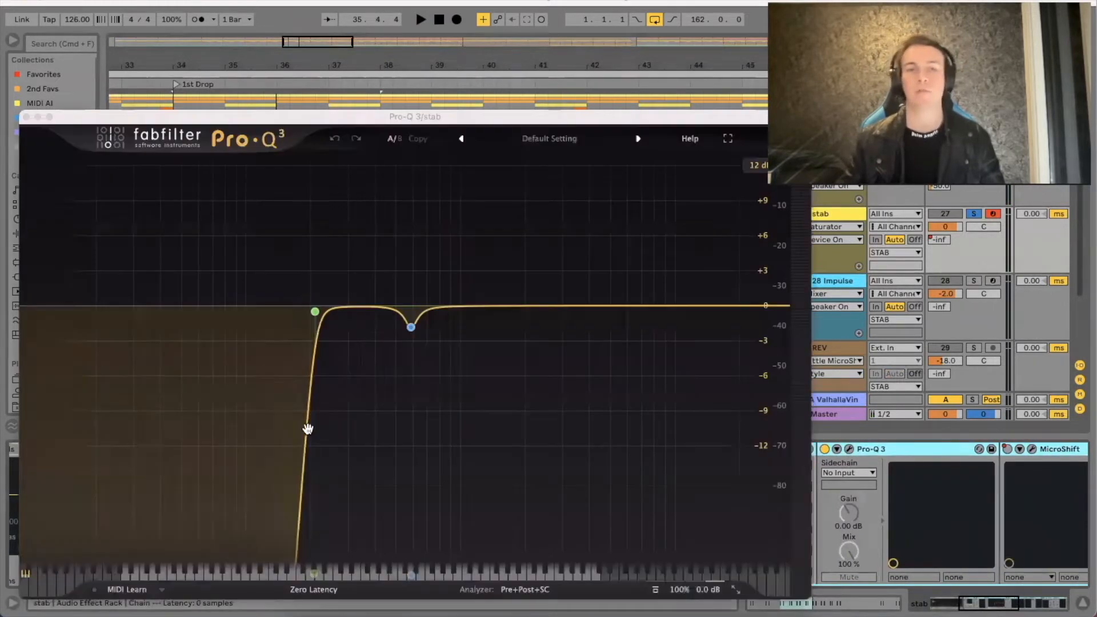
pyautogui.press('space')
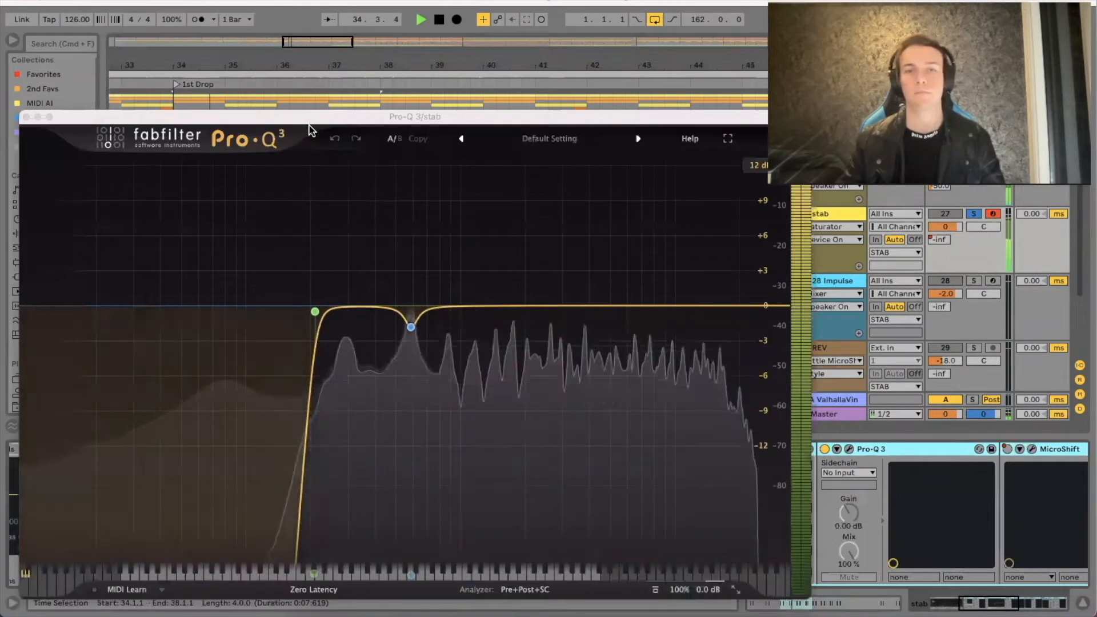
pyautogui.moveTo(314, 311)
pyautogui.press('space')
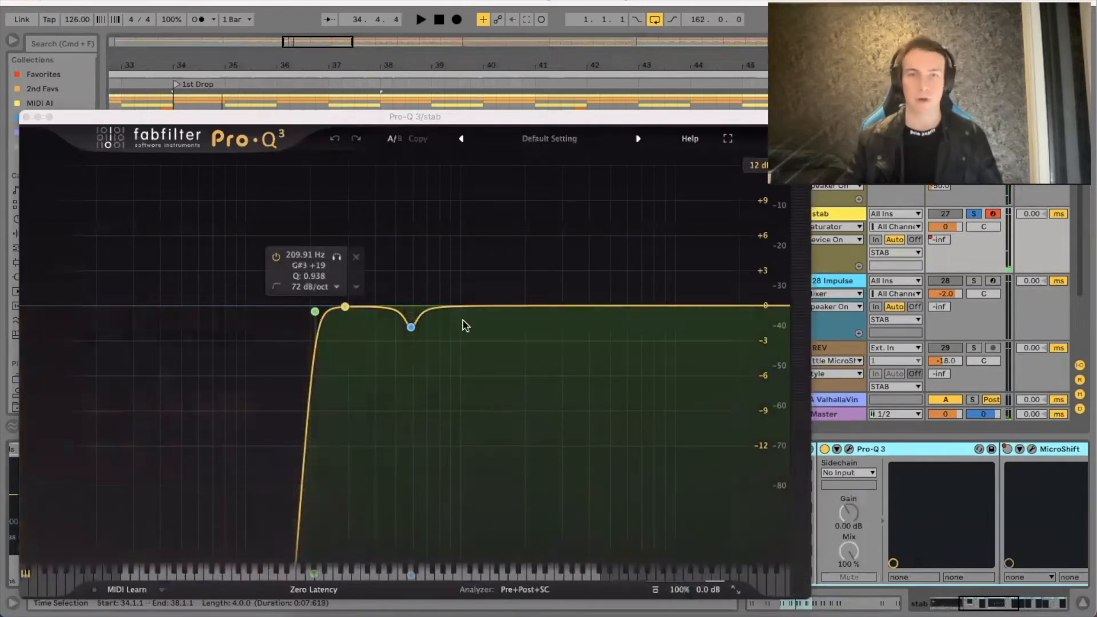
pyautogui.moveTo(411, 331)
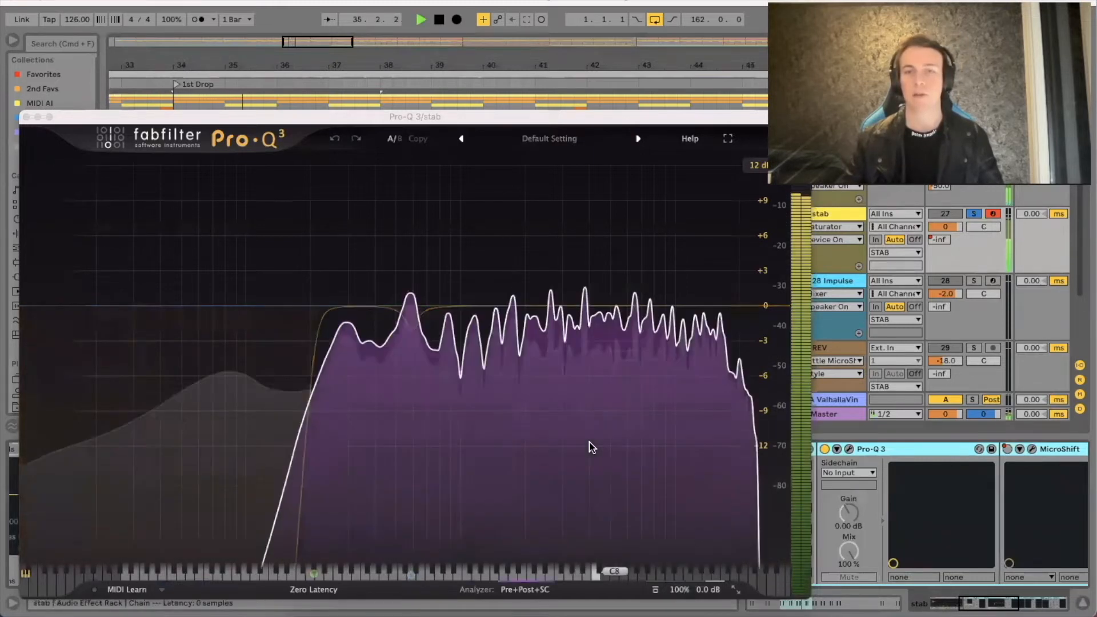
pyautogui.moveTo(588, 446)
pyautogui.press('space')
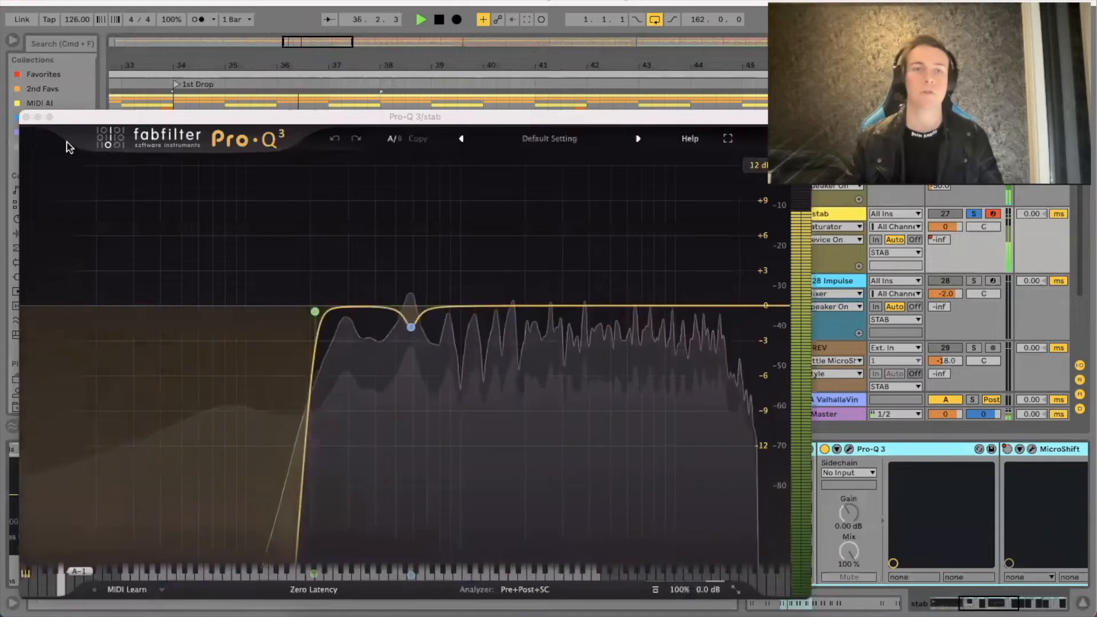
pyautogui.click(26, 116)
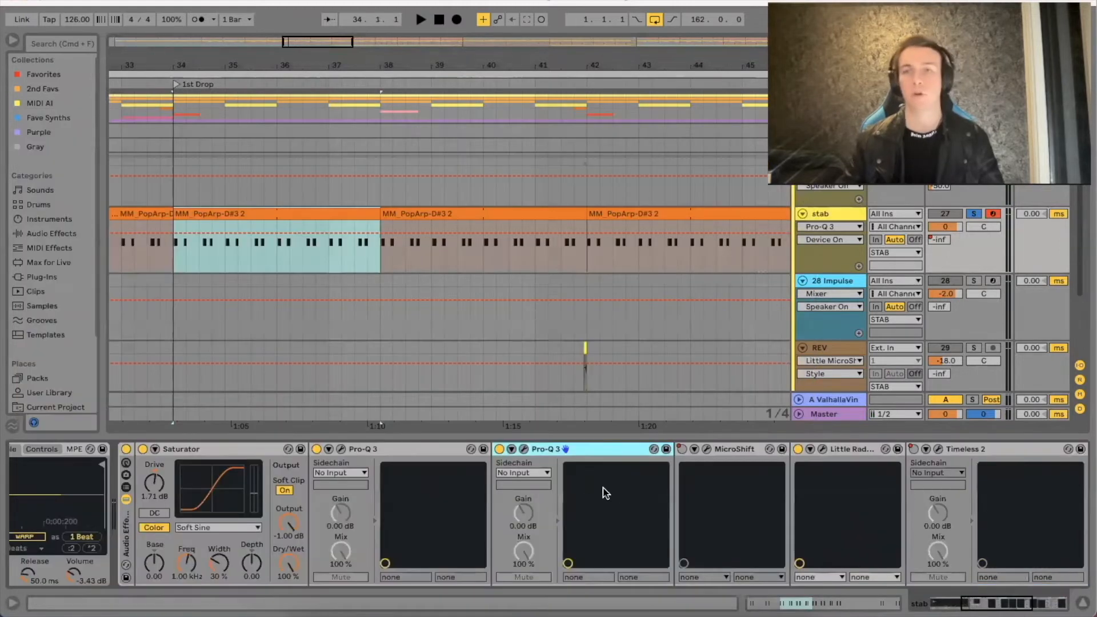
# Step: Open the Pro-Q 3 just before MicroShift, inspect its high-cut band, and close its window
pyautogui.click(523, 449)
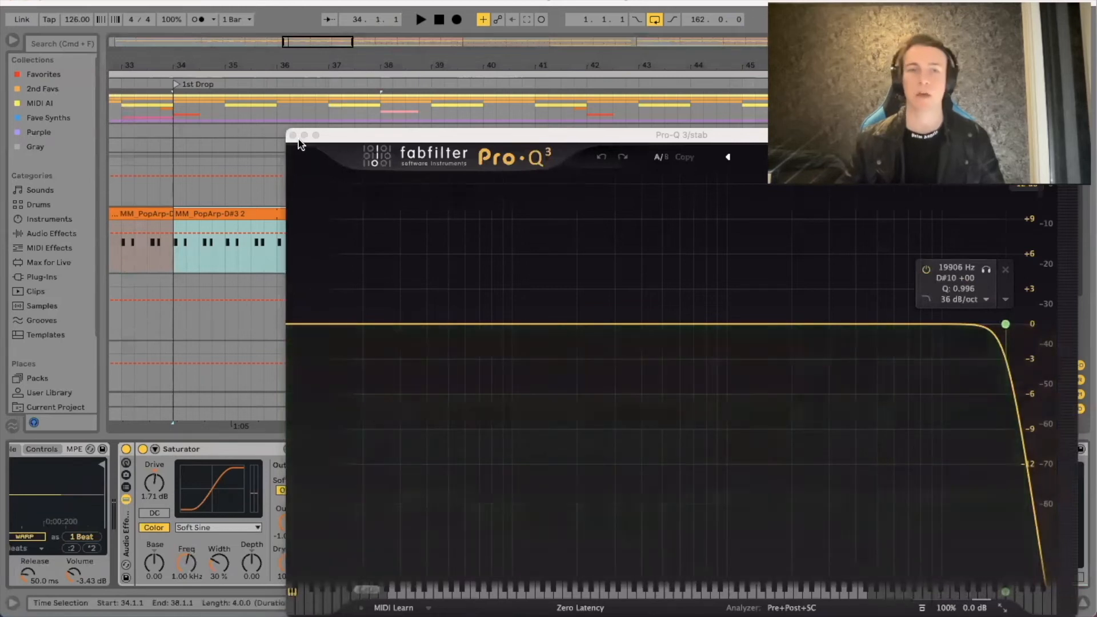
pyautogui.click(292, 135)
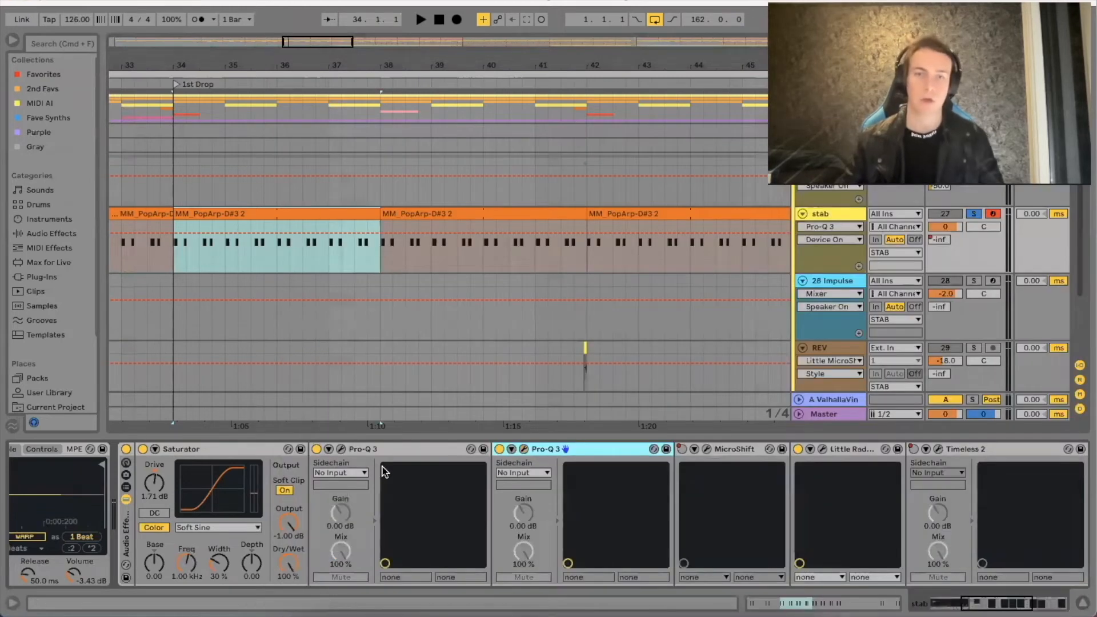
# Step: Display MicroShift's Device On automation on the stab track across the first drop and main break, and select MicroShift
pyautogui.hscroll(10, 383, 472)
pyautogui.moveTo(566, 64); pyautogui.dragTo(342, 23)
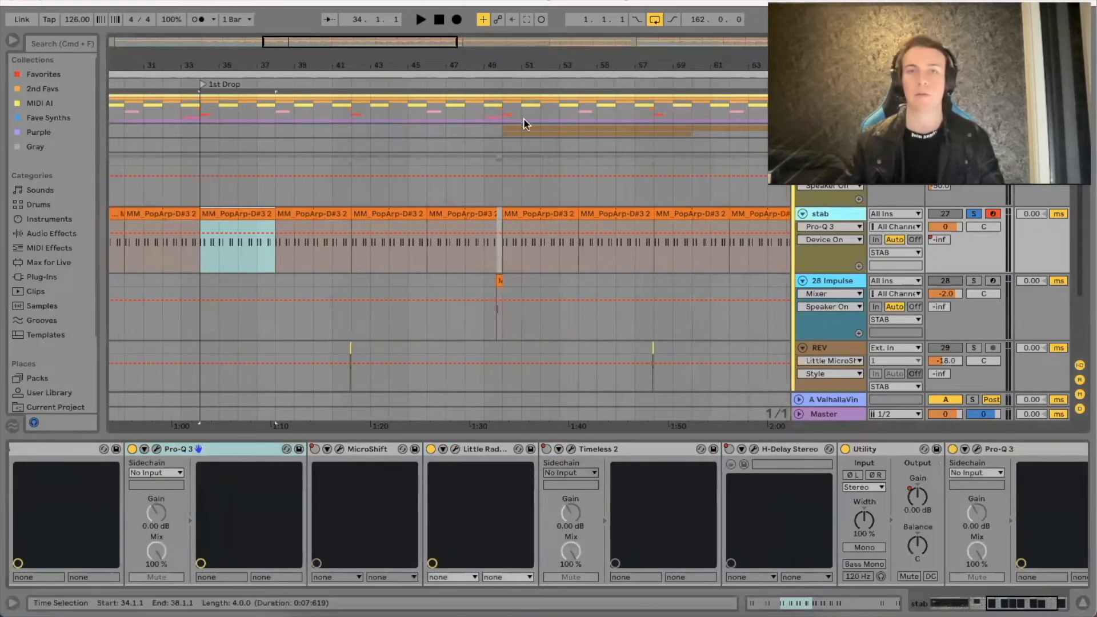
pyautogui.moveTo(550, 65); pyautogui.dragTo(466, 30)
pyautogui.hscroll(4, 615, 243)
pyautogui.hscroll(2, 615, 243)
pyautogui.click(841, 239)
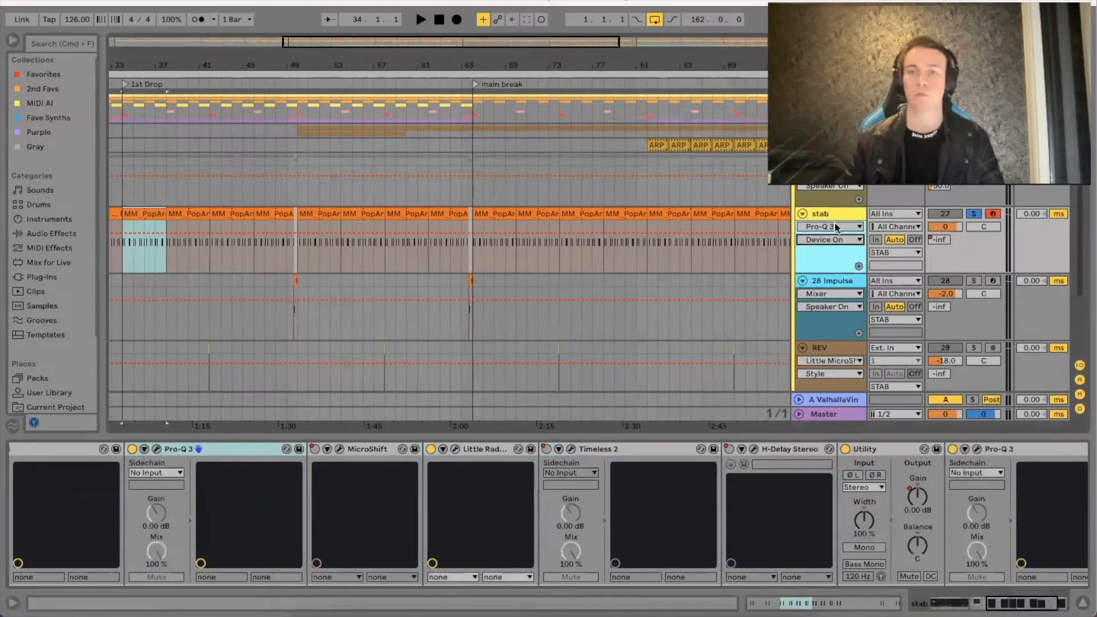
pyautogui.click(835, 227)
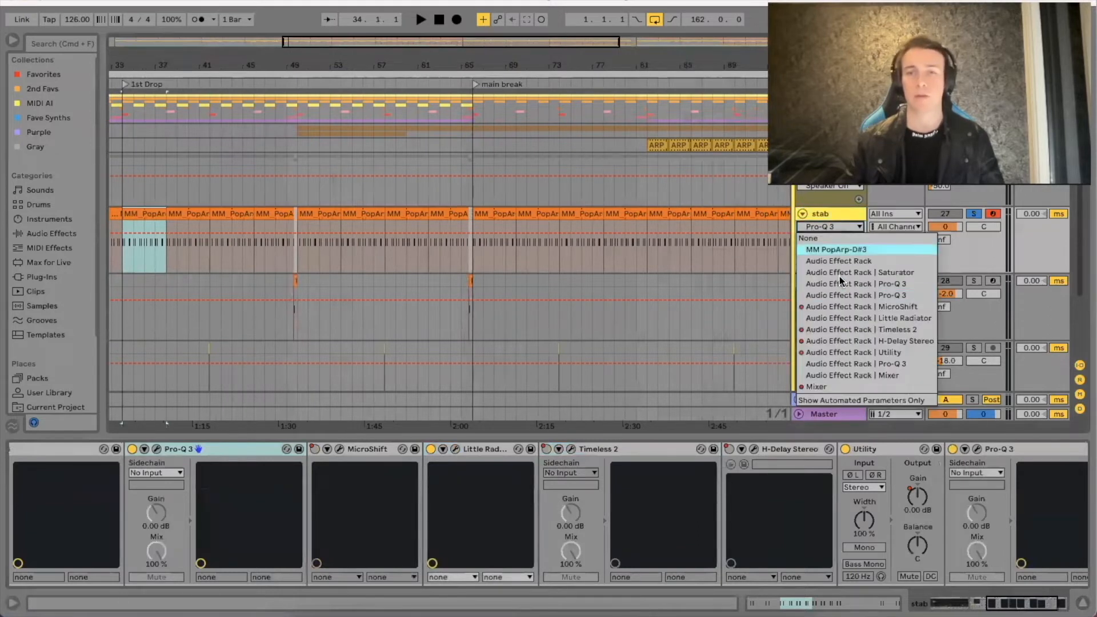
pyautogui.click(839, 307)
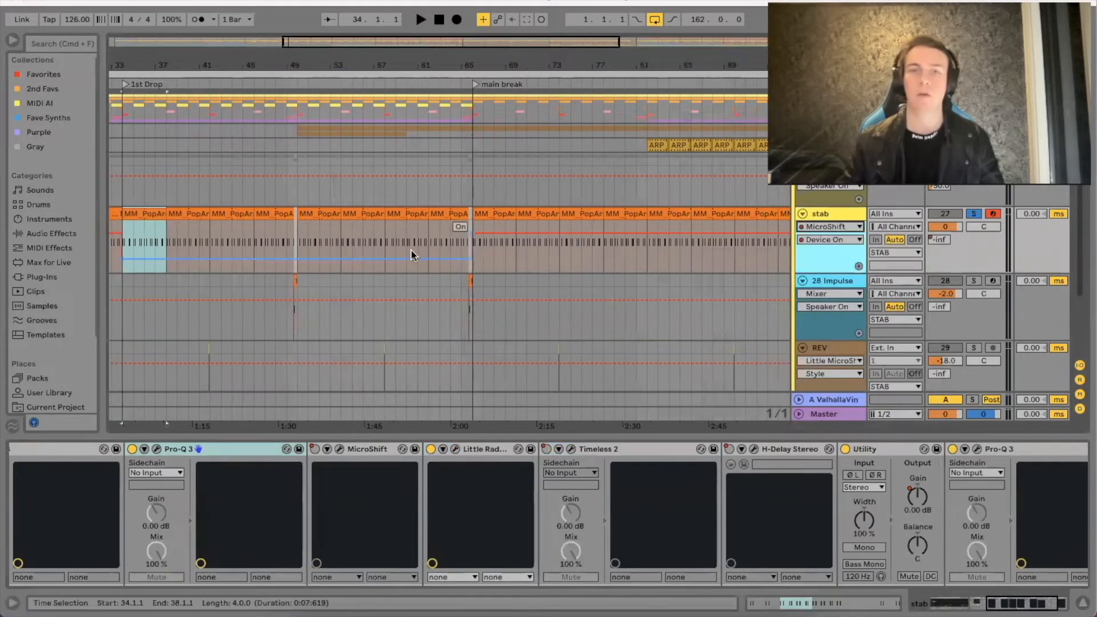
pyautogui.click(359, 450)
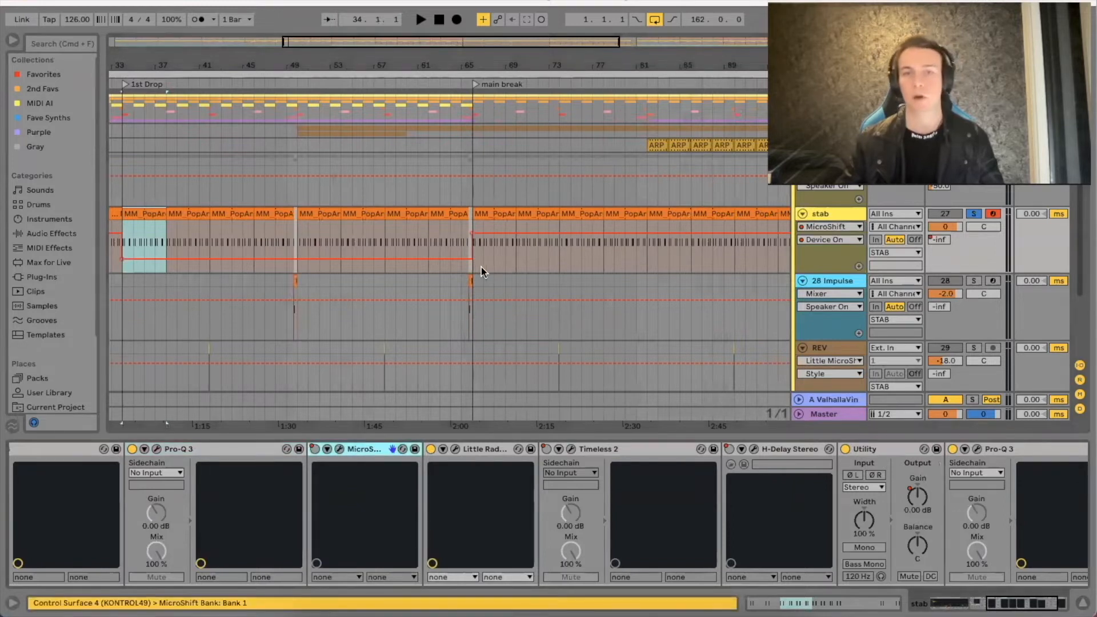
# Step: Inspect MicroShift's settings while playing the stab from bar 66 at the main break, and close the plugin window
pyautogui.hscroll(5, 440, 331)
pyautogui.click(339, 449)
pyautogui.press('space')
pyautogui.moveTo(387, 188)
pyautogui.mouseDown()
pyautogui.moveTo(383, 280)
pyautogui.moveTo(378, 207)
pyautogui.mouseUp()
pyautogui.click(377, 214)
pyautogui.press('space')
pyautogui.press('space')
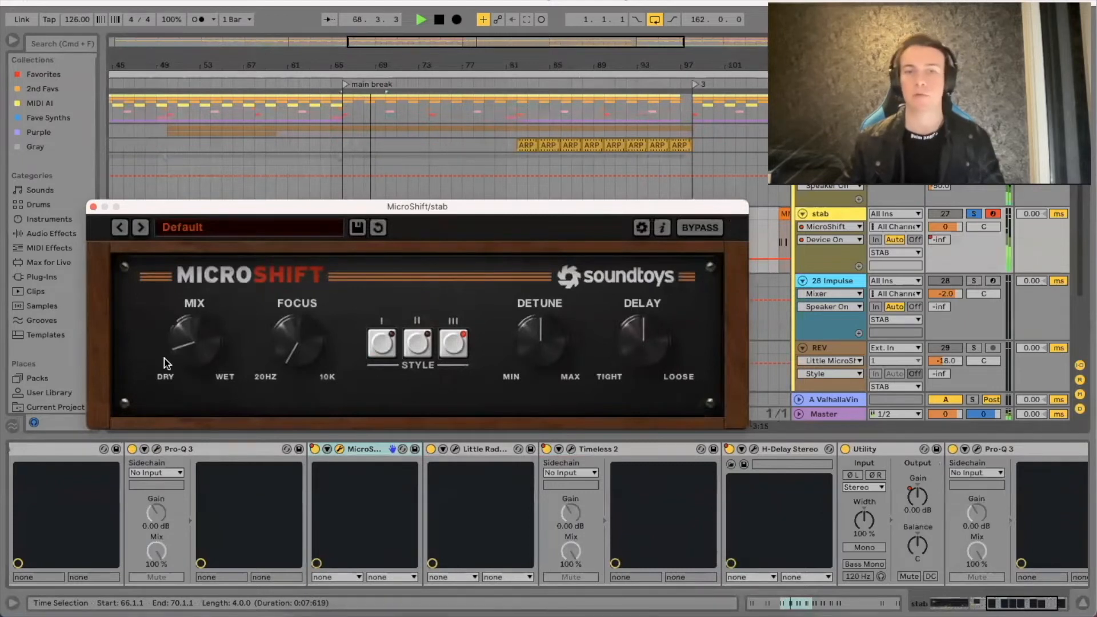
pyautogui.click(92, 207)
# Step: Open Little Radiator, compare the playing stab with it switched off and back on, and close its window
pyautogui.hscroll(3, 429, 472)
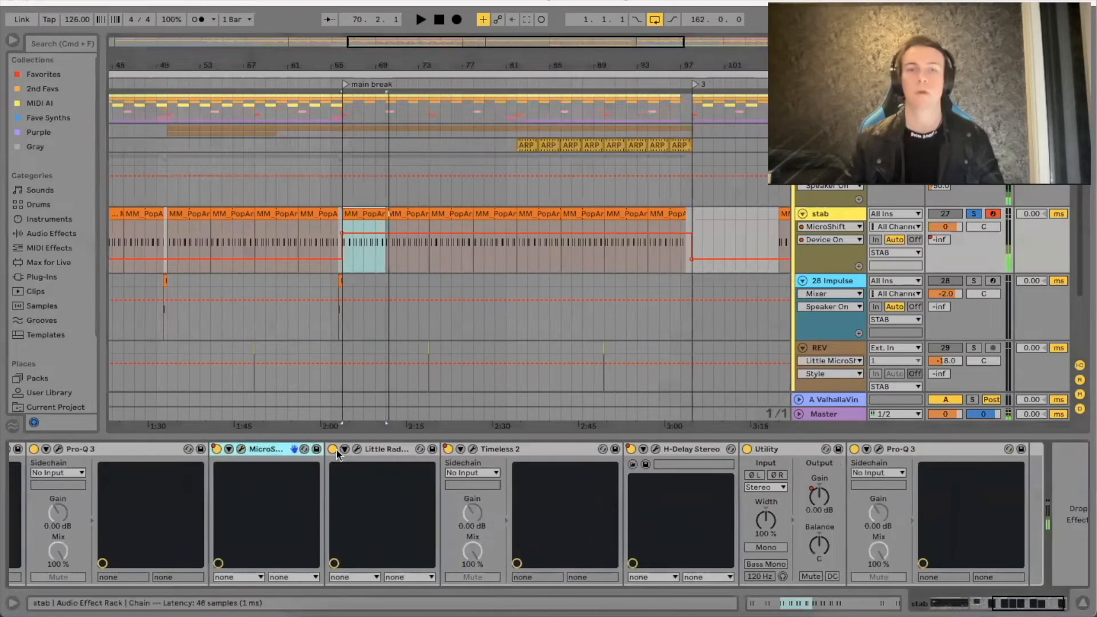
pyautogui.click(357, 450)
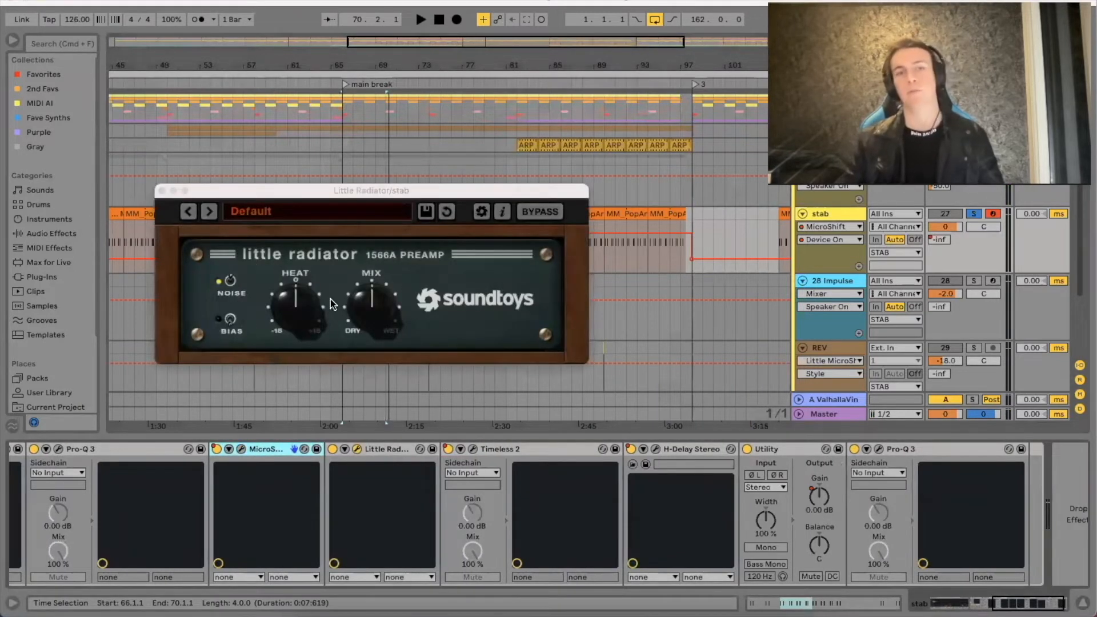
pyautogui.press('space')
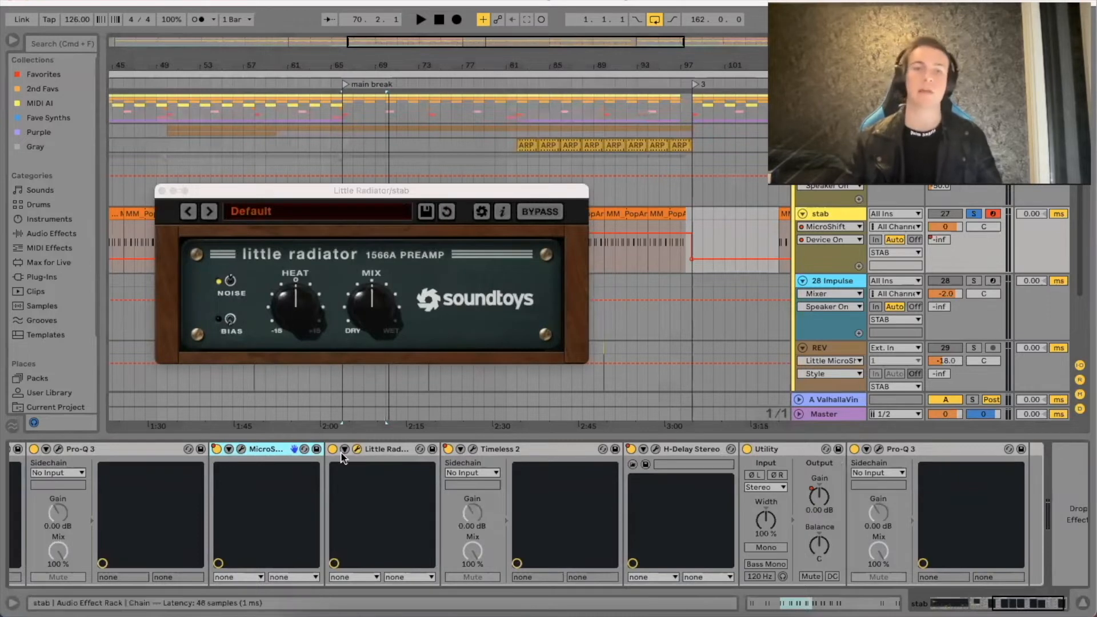
pyautogui.click(332, 449)
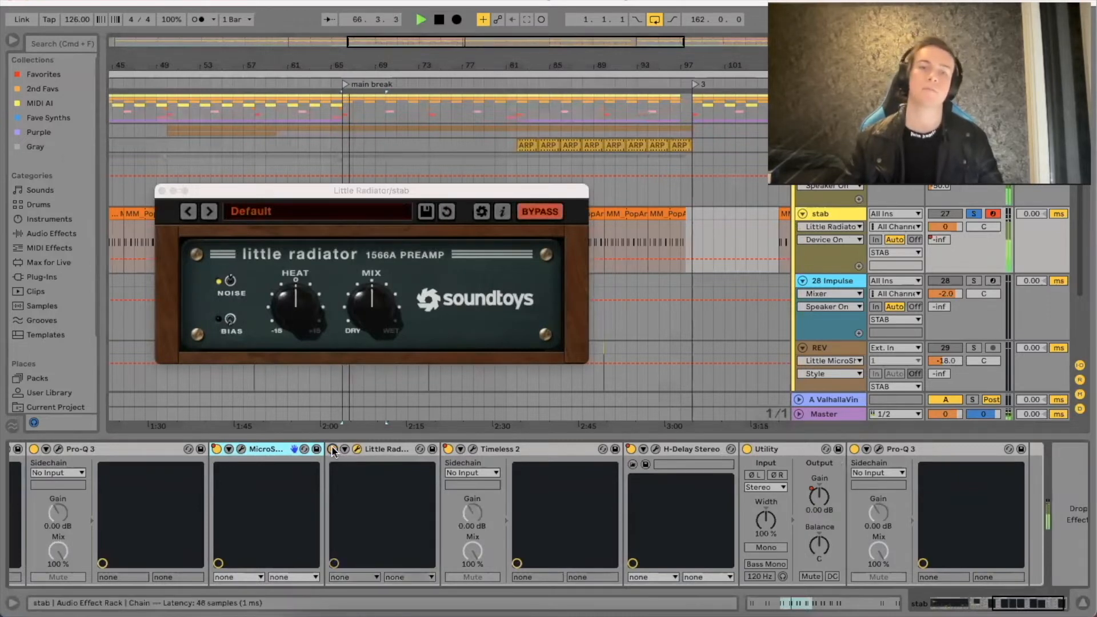
pyautogui.click(332, 450)
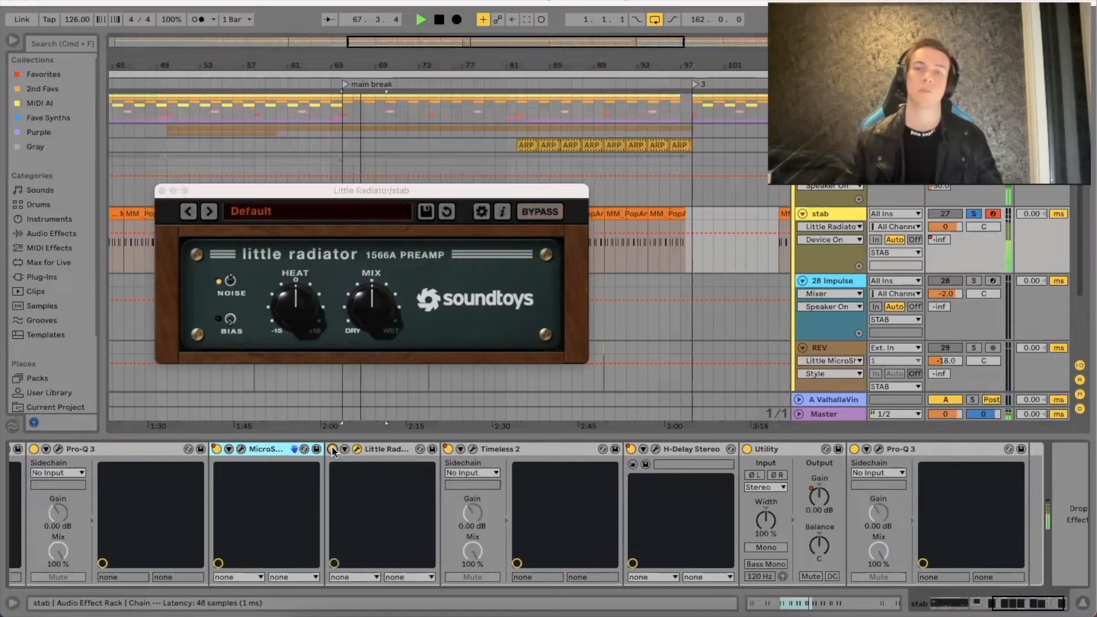
pyautogui.click(163, 191)
pyautogui.hscroll(2, 358, 480)
pyautogui.press('space')
# Step: Select Timeless 2 and play the stab from bar 82 of the main break
pyautogui.click(468, 449)
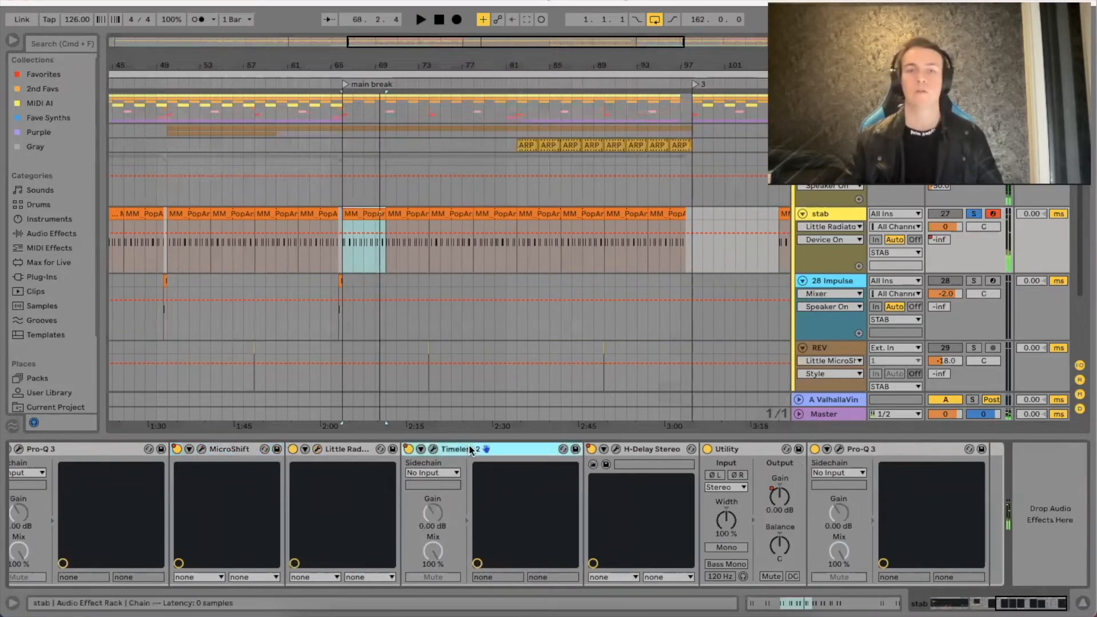
pyautogui.click(512, 249)
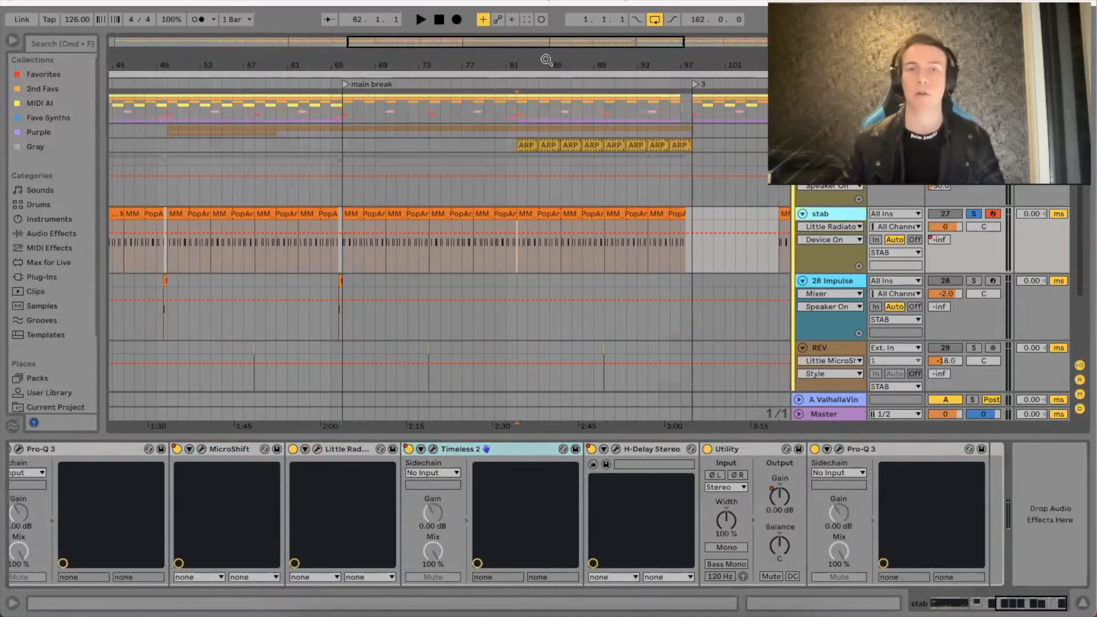
pyautogui.hscroll(5, 854, 220)
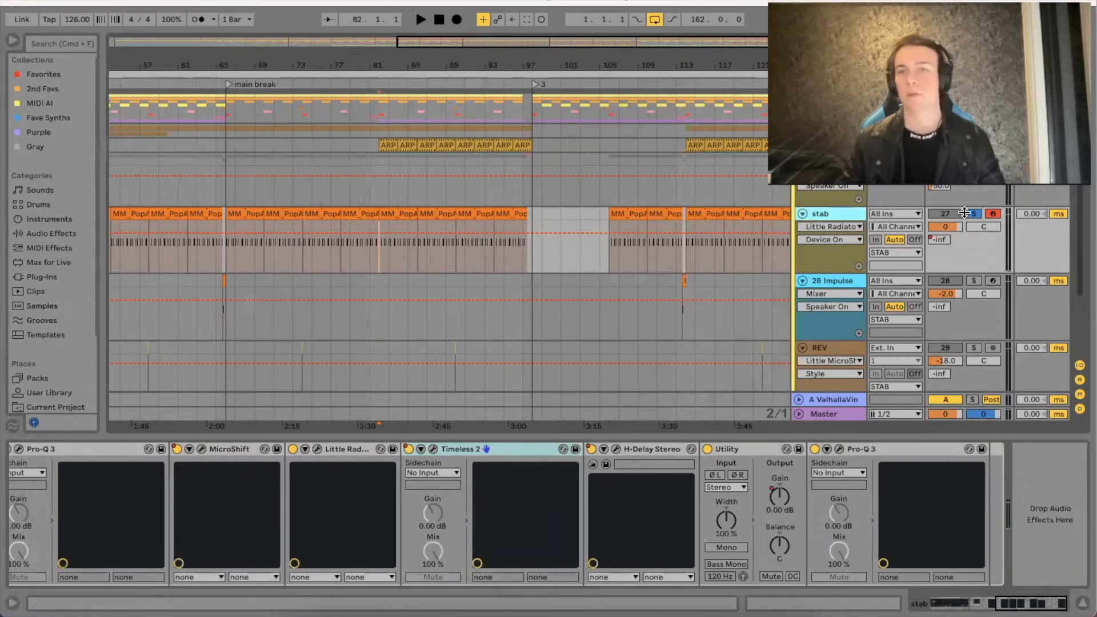
pyautogui.press('space')
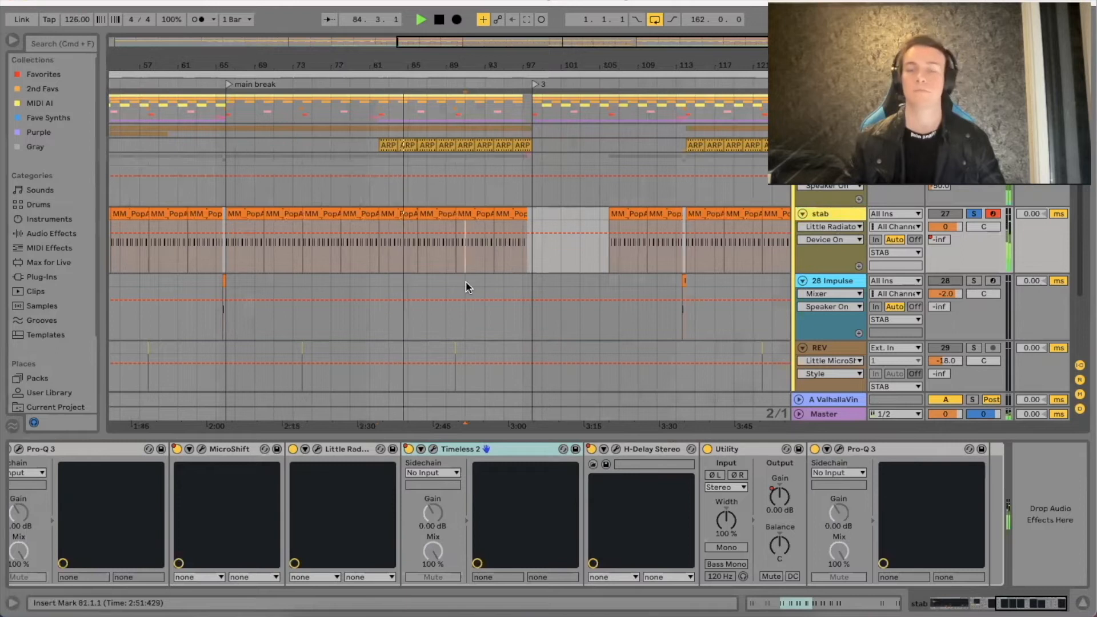
pyautogui.moveTo(483, 60)
pyautogui.mouseDown()
pyautogui.moveTo(482, 79)
pyautogui.moveTo(483, 60)
pyautogui.mouseUp()
pyautogui.press('space')
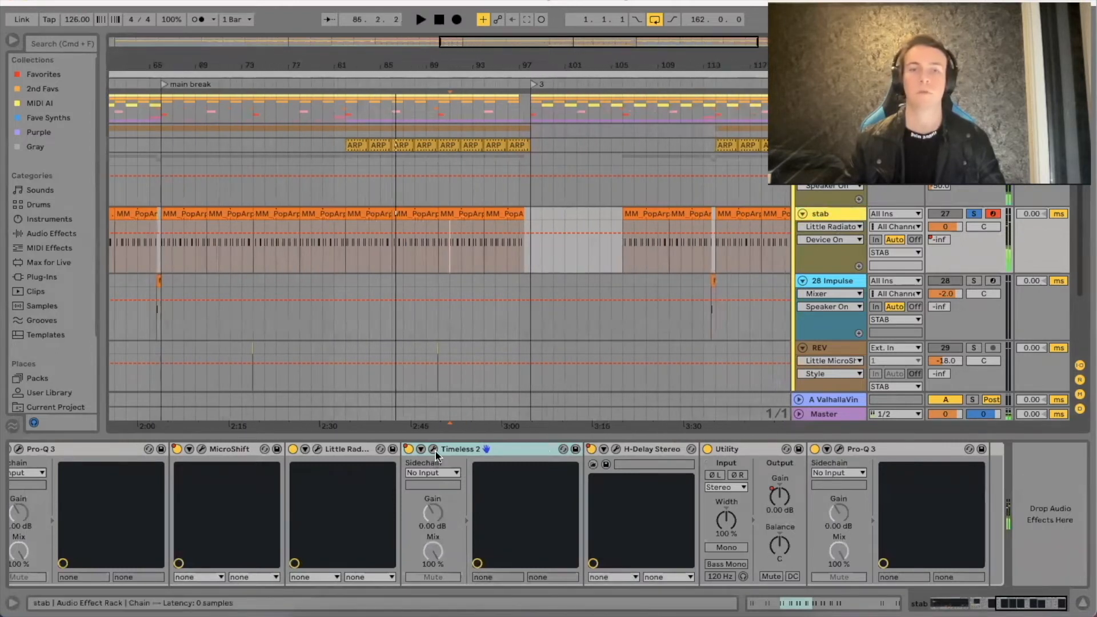
# Step: Open Timeless 2 and examine its delay, filter and XLFO modulation settings
pyautogui.click(433, 449)
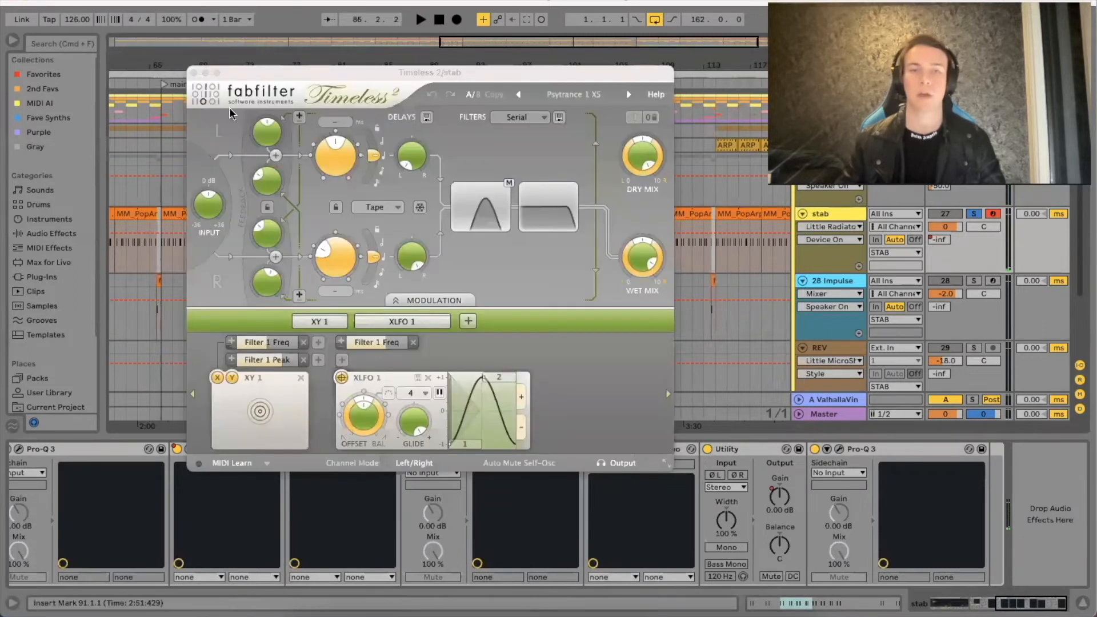
pyautogui.moveTo(367, 74); pyautogui.dragTo(444, 41)
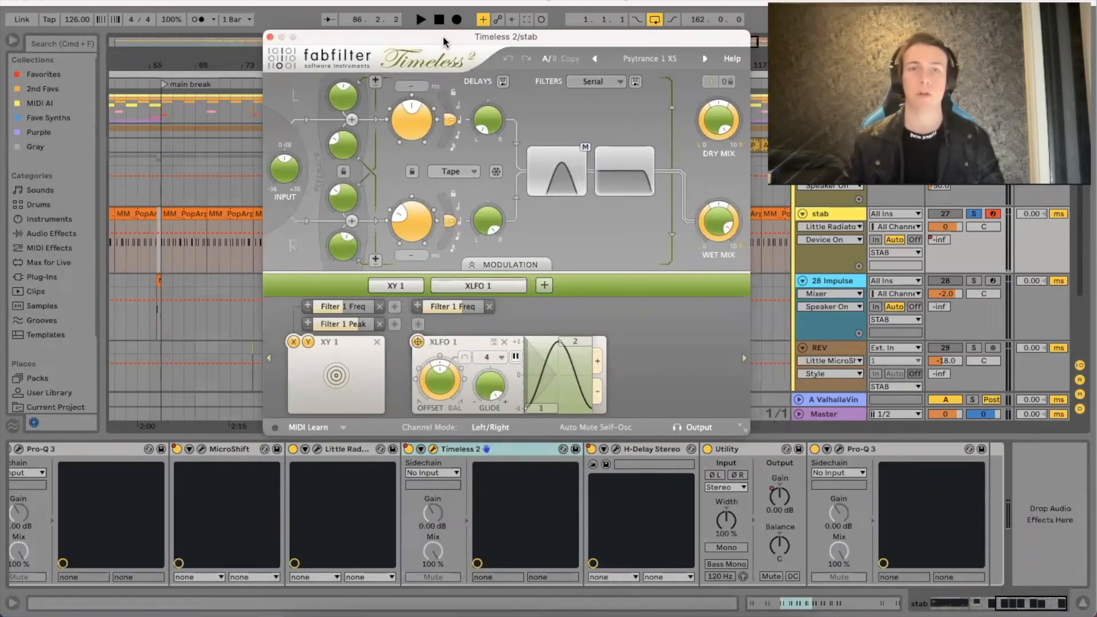
pyautogui.moveTo(444, 41); pyautogui.dragTo(354, 46)
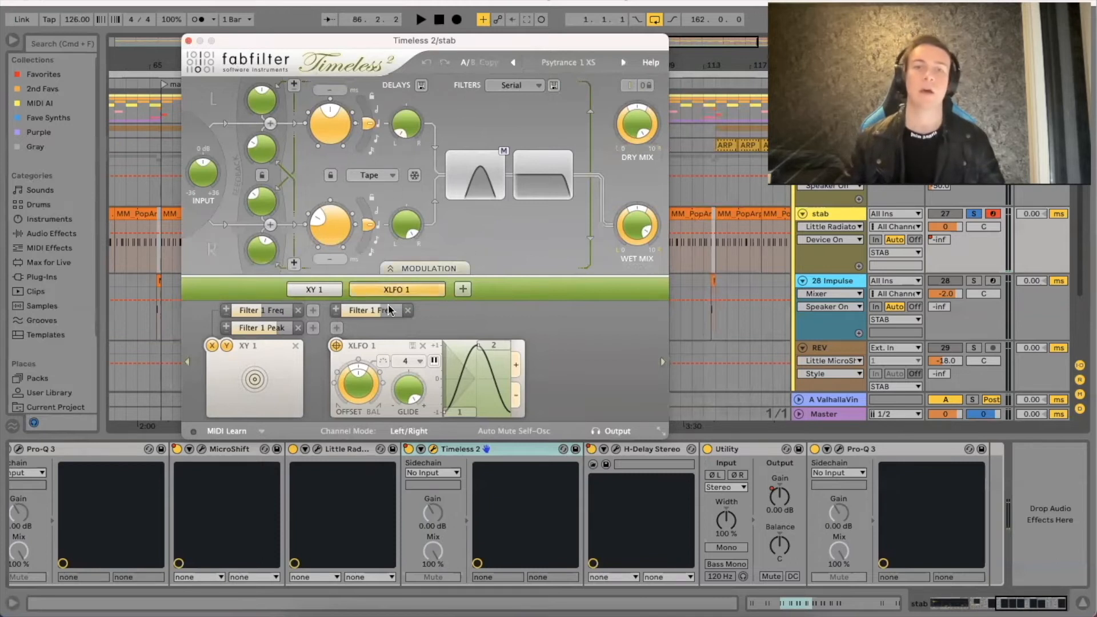
pyautogui.moveTo(582, 46); pyautogui.dragTo(532, 299)
# Step: Play the stab around the main break, close the Timeless 2 window, and display its Device On automation on the stab track
pyautogui.click(233, 209)
pyautogui.press('space')
pyautogui.click(128, 290)
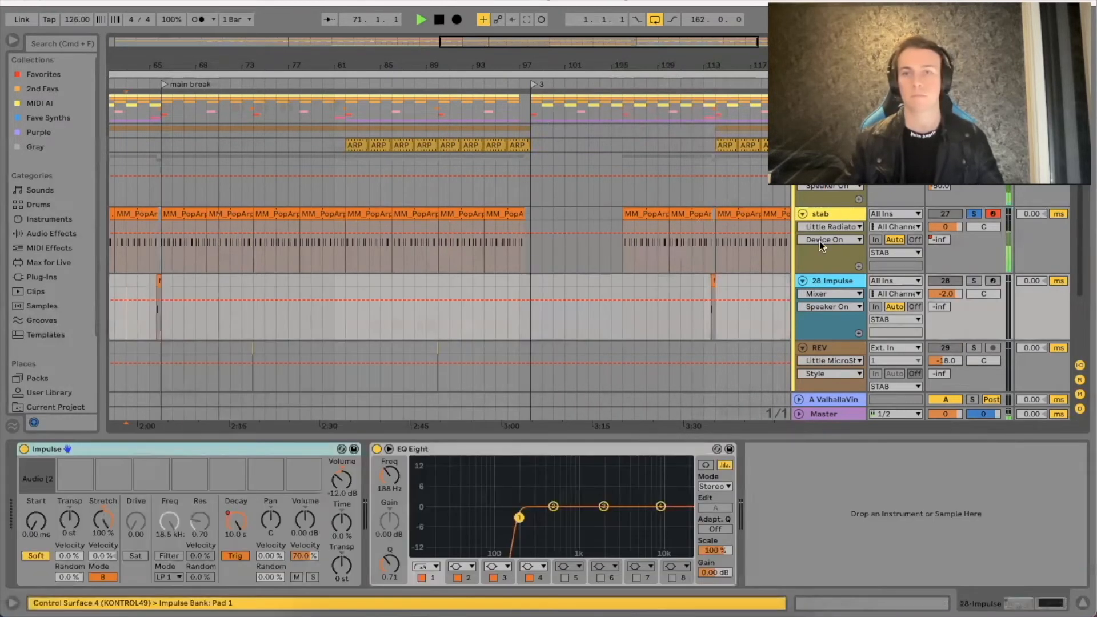
pyautogui.click(833, 229)
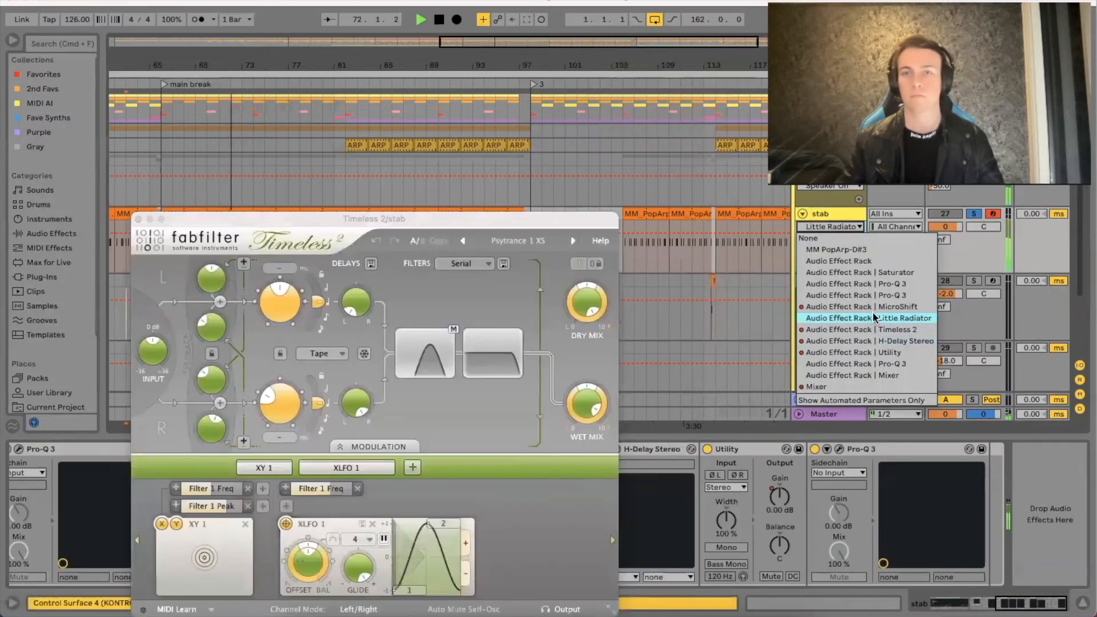
pyautogui.click(879, 329)
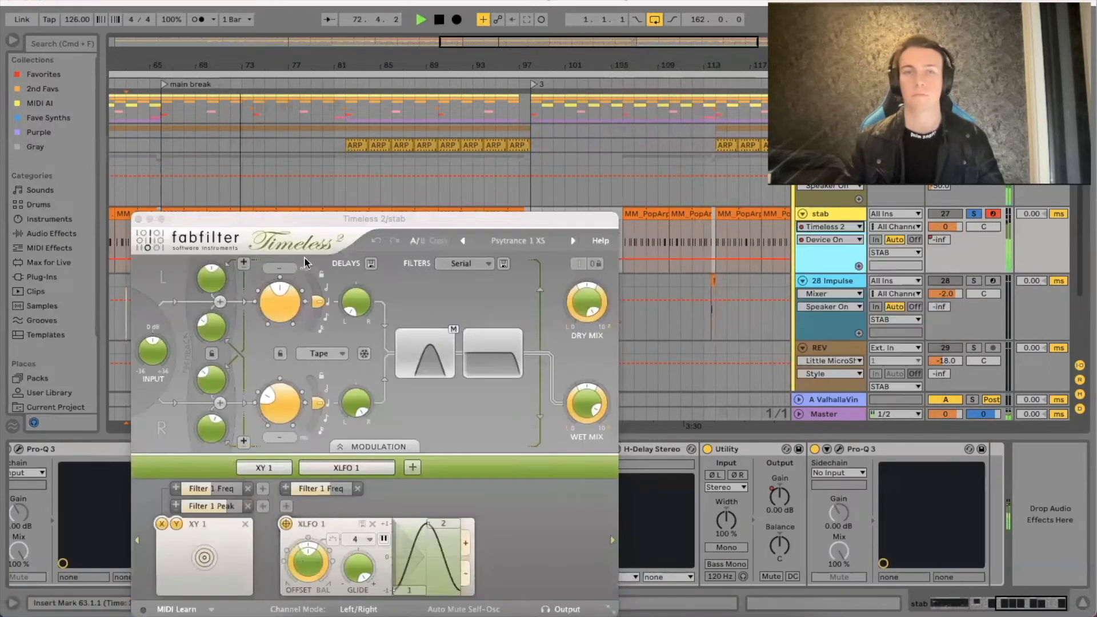
pyautogui.click(137, 219)
pyautogui.click(827, 240)
pyautogui.click(826, 251)
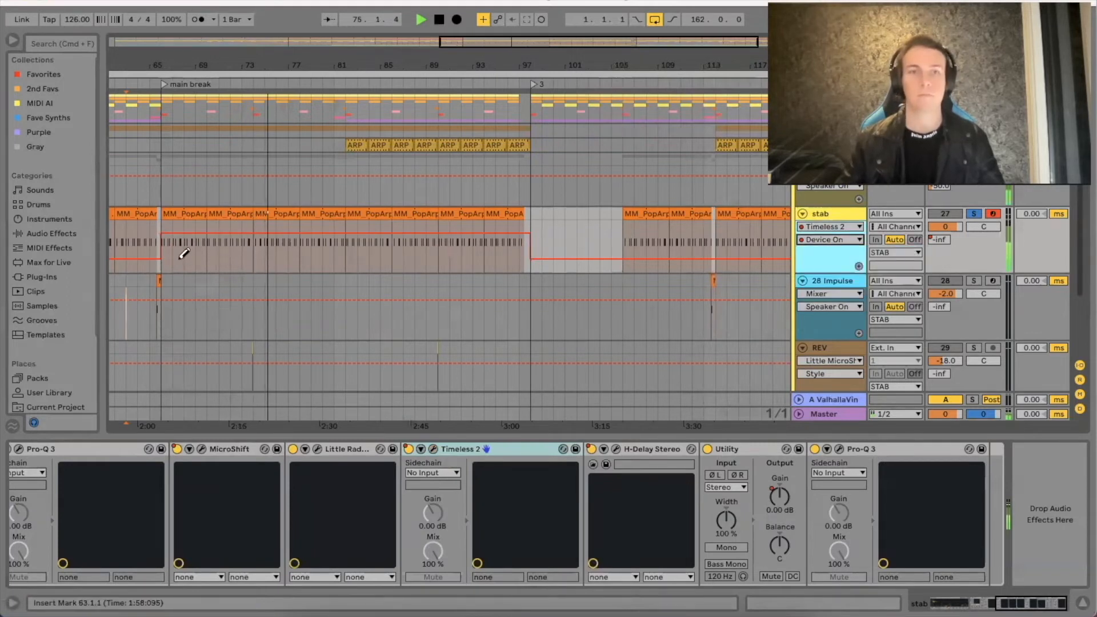
# Step: Draw Timeless 2's Device On automation to off across the main break while the stab plays, undo it, and stop playback
pyautogui.moveTo(184, 253); pyautogui.dragTo(533, 259)
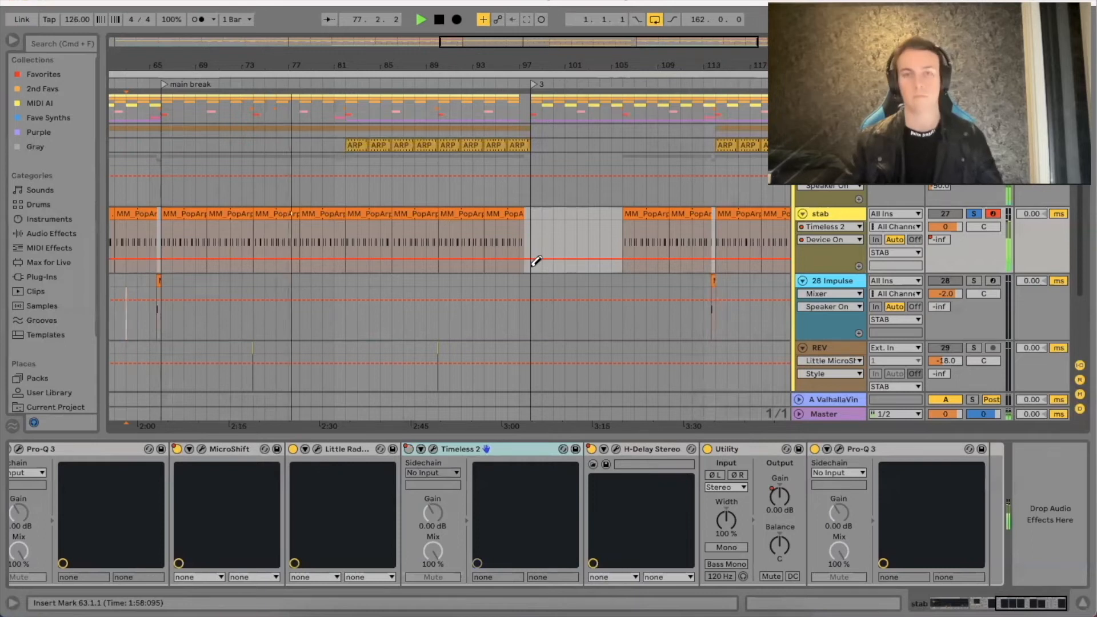
pyautogui.press('super+z')
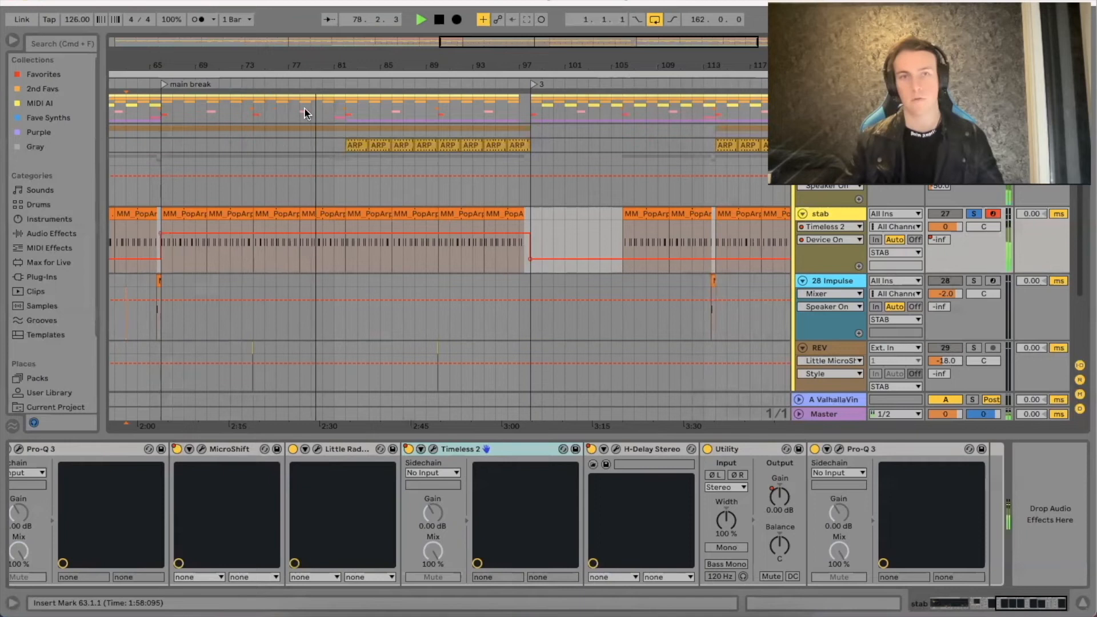
pyautogui.moveTo(331, 66); pyautogui.dragTo(372, 97)
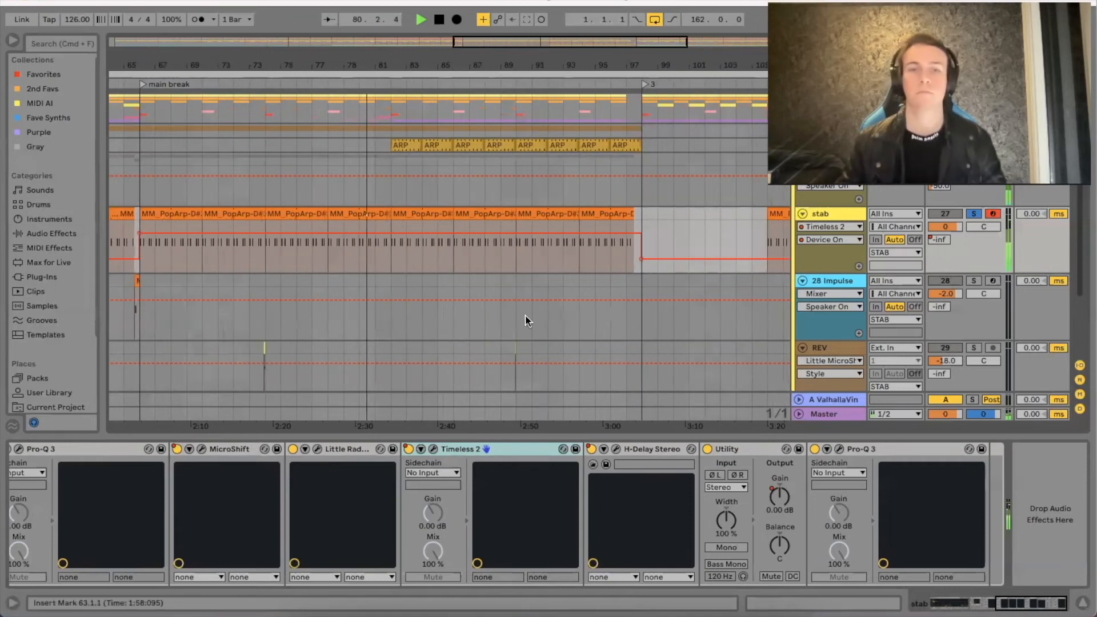
pyautogui.press('space')
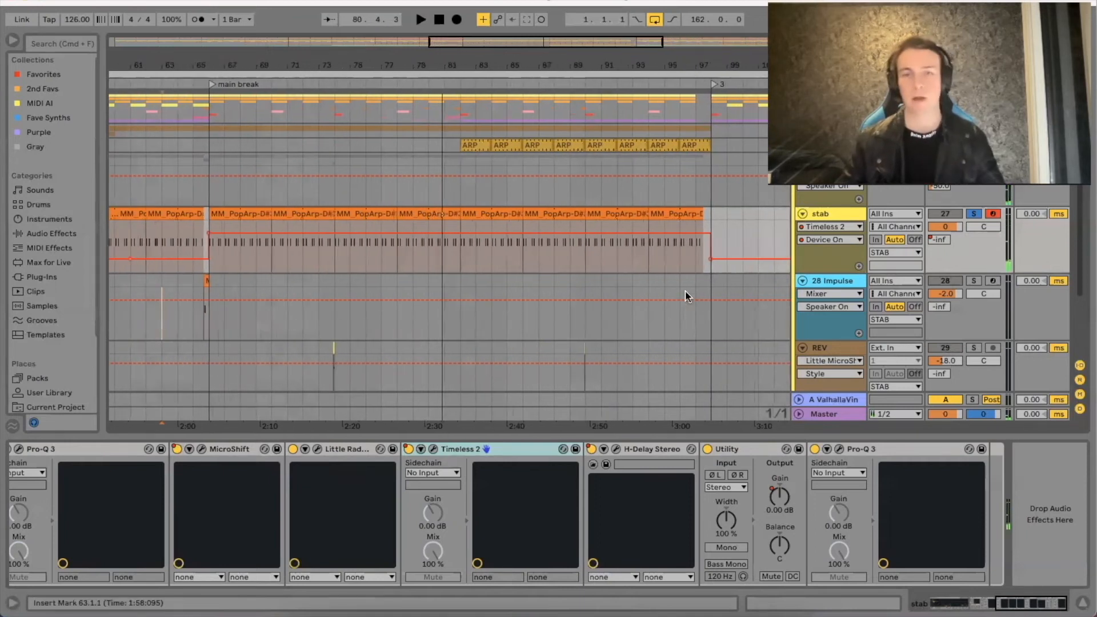
# Step: Select H-Delay Stereo, show it in the stab track's automation lane, and open its plugin window to inspect the settings
pyautogui.click(636, 449)
pyautogui.click(848, 215)
pyautogui.click(843, 226)
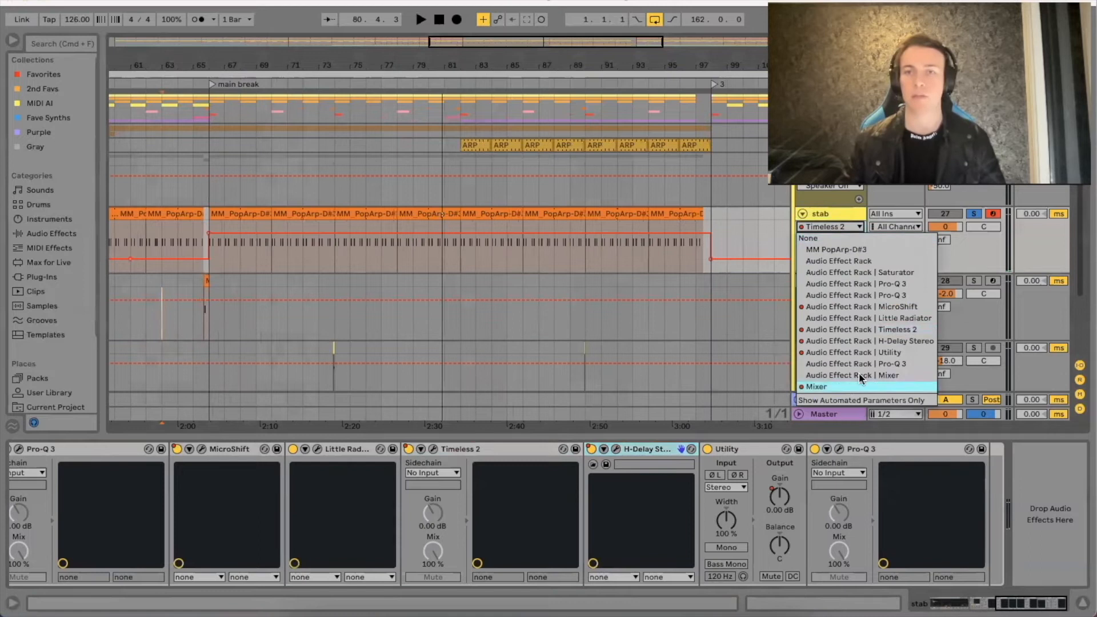
pyautogui.click(860, 339)
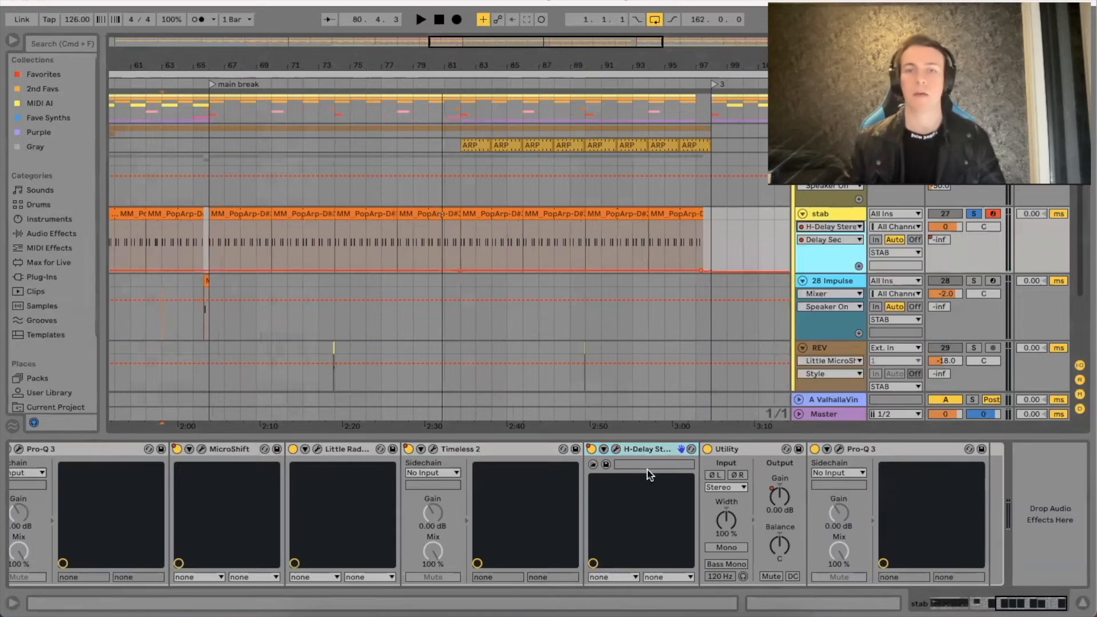
pyautogui.click(616, 450)
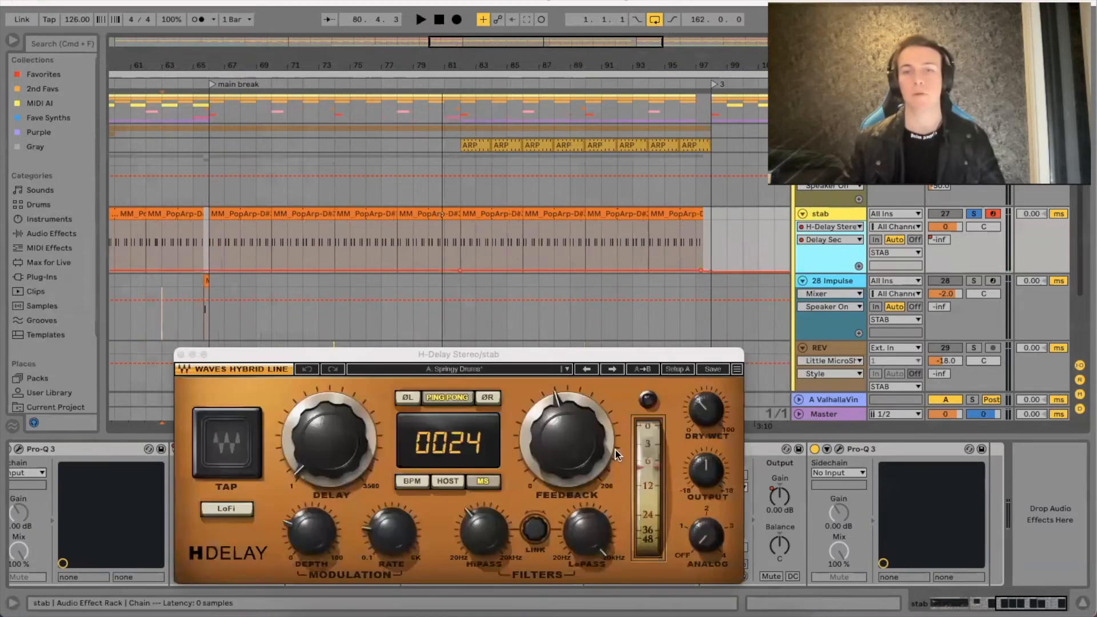
pyautogui.moveTo(495, 354); pyautogui.dragTo(474, 319)
# Step: Display H-Delay Stereo's Device On automation on the stab track and play the stab from bar 75
pyautogui.click(830, 227)
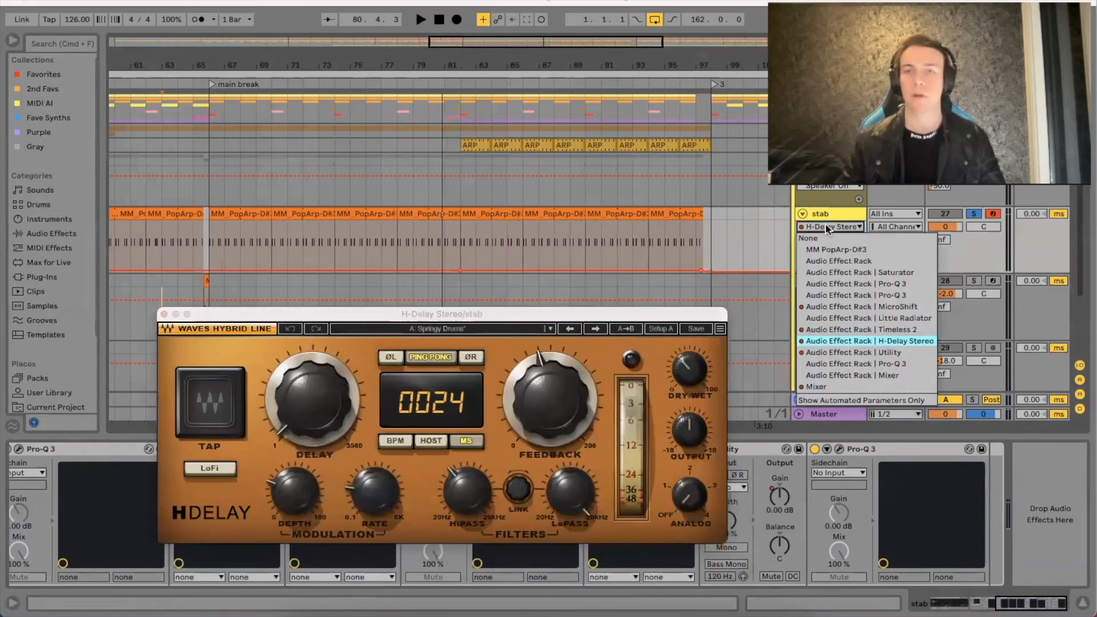
pyautogui.click(852, 341)
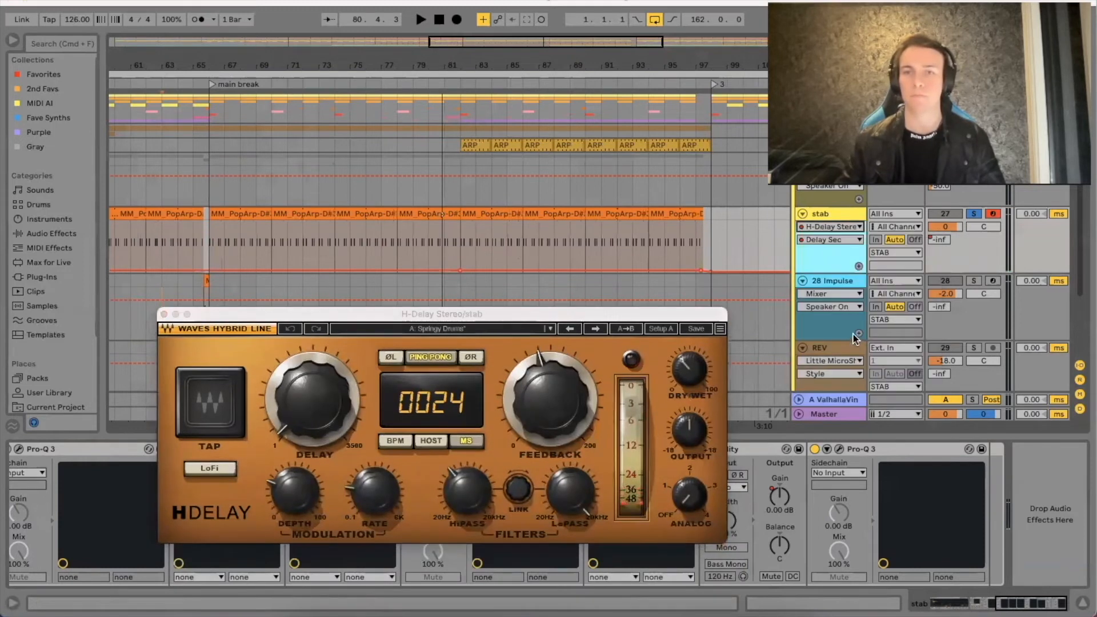
pyautogui.click(837, 240)
pyautogui.click(840, 257)
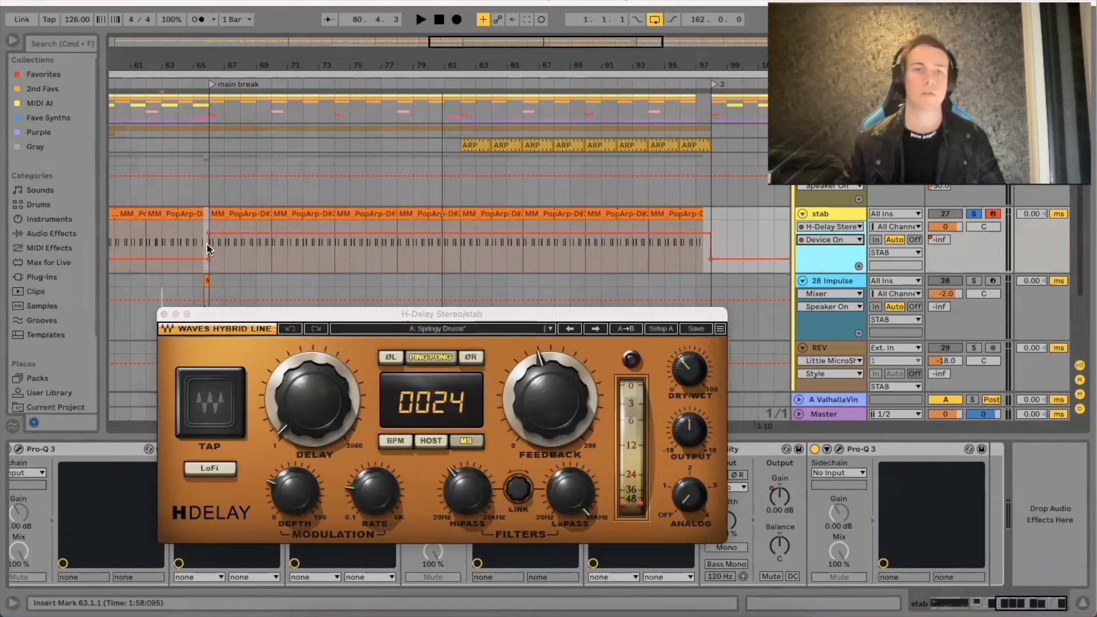
pyautogui.click(348, 246)
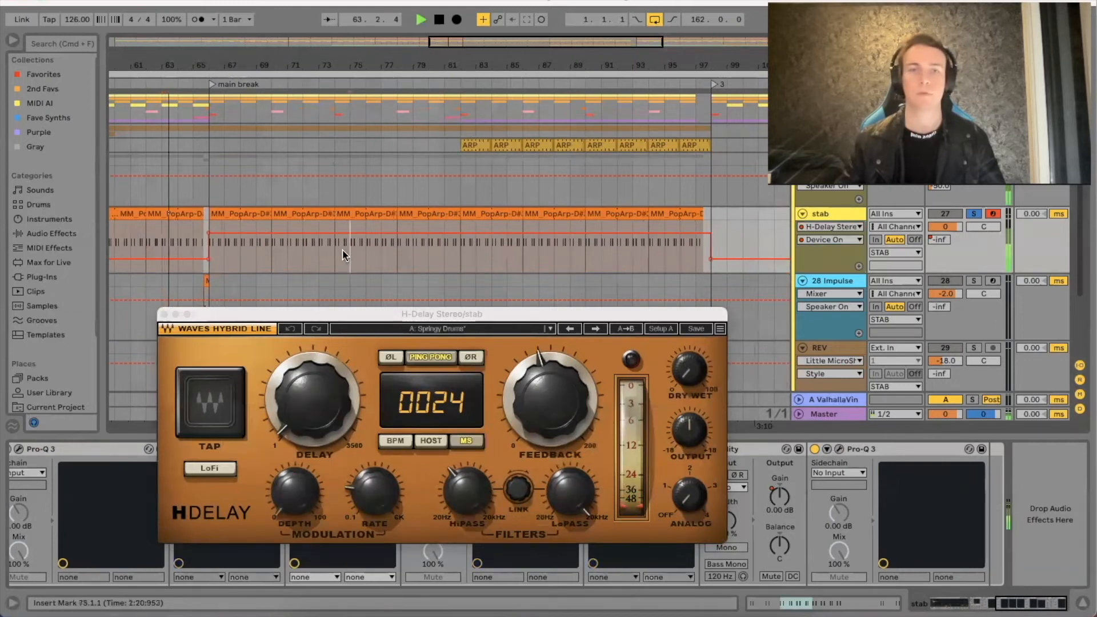
pyautogui.press('space')
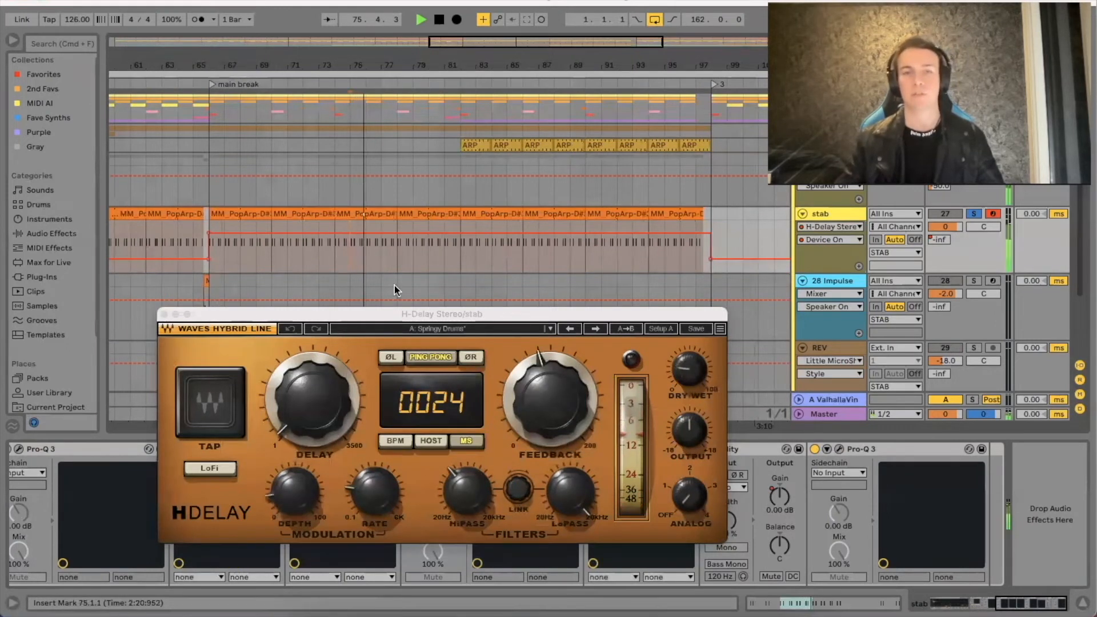
# Step: Display H-Delay Stereo's Delay Sec, Feedback and PingPong automation in turn on the stab track while the stab plays
pyautogui.click(831, 240)
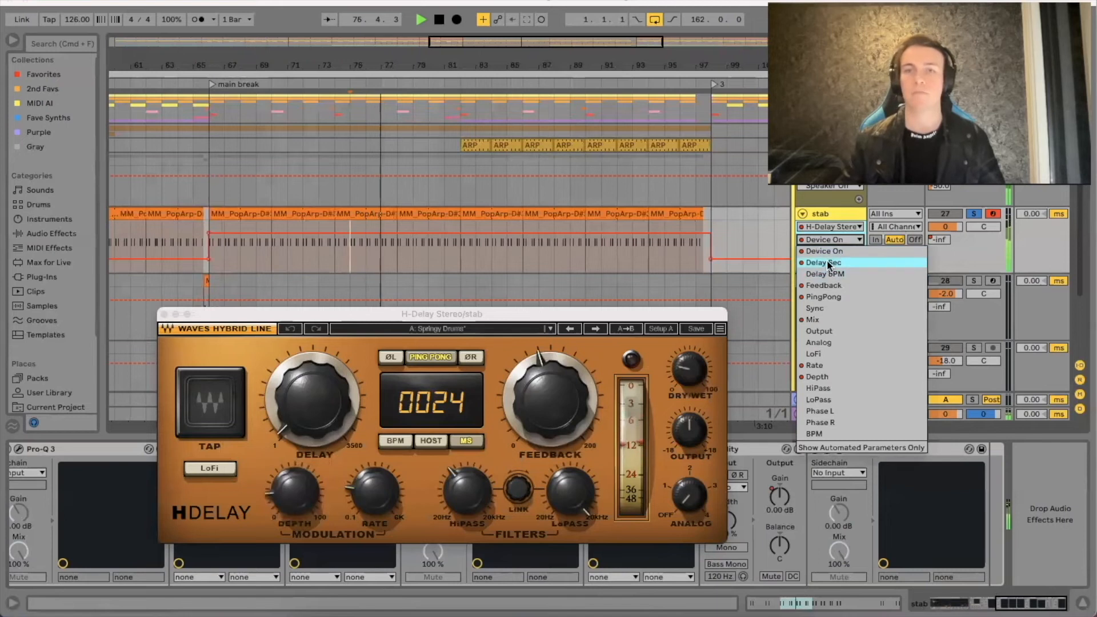
pyautogui.click(826, 262)
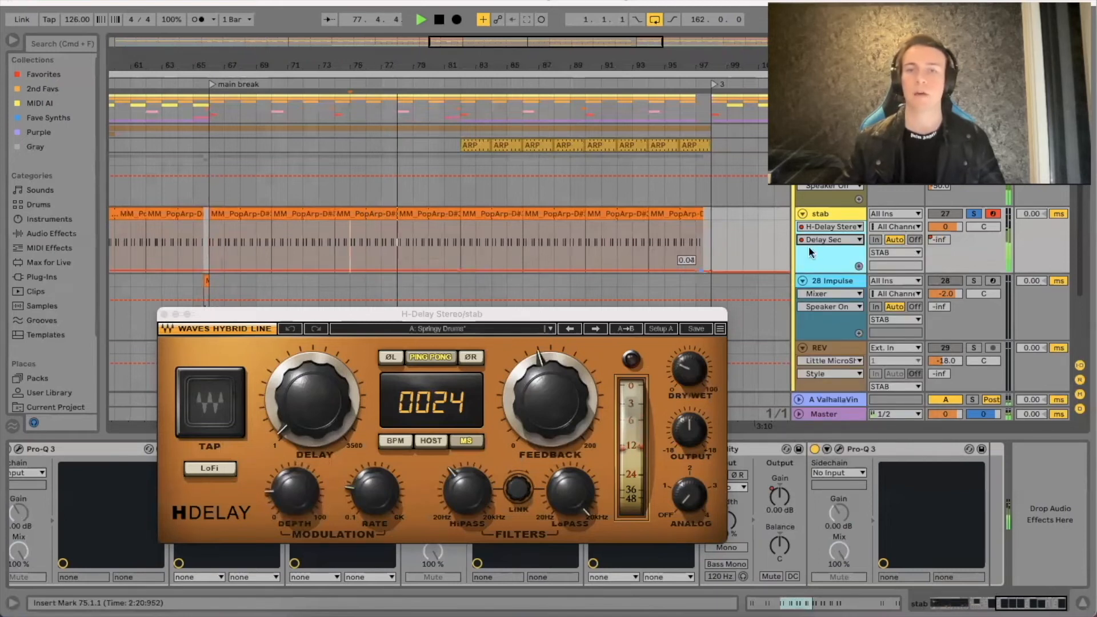
pyautogui.click(822, 240)
pyautogui.click(827, 285)
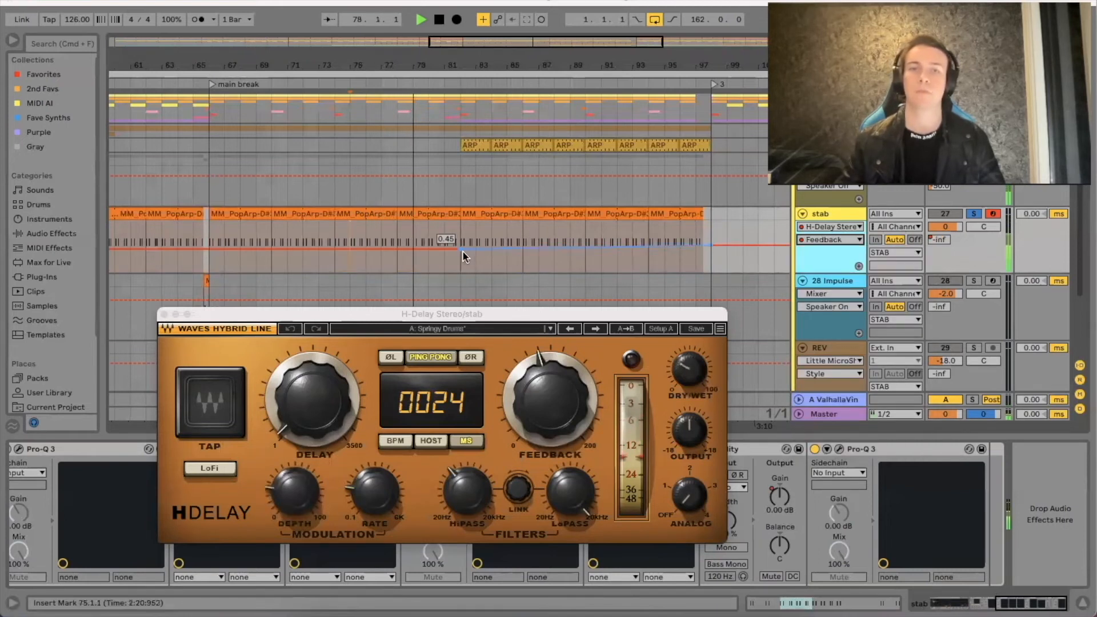
pyautogui.click(831, 240)
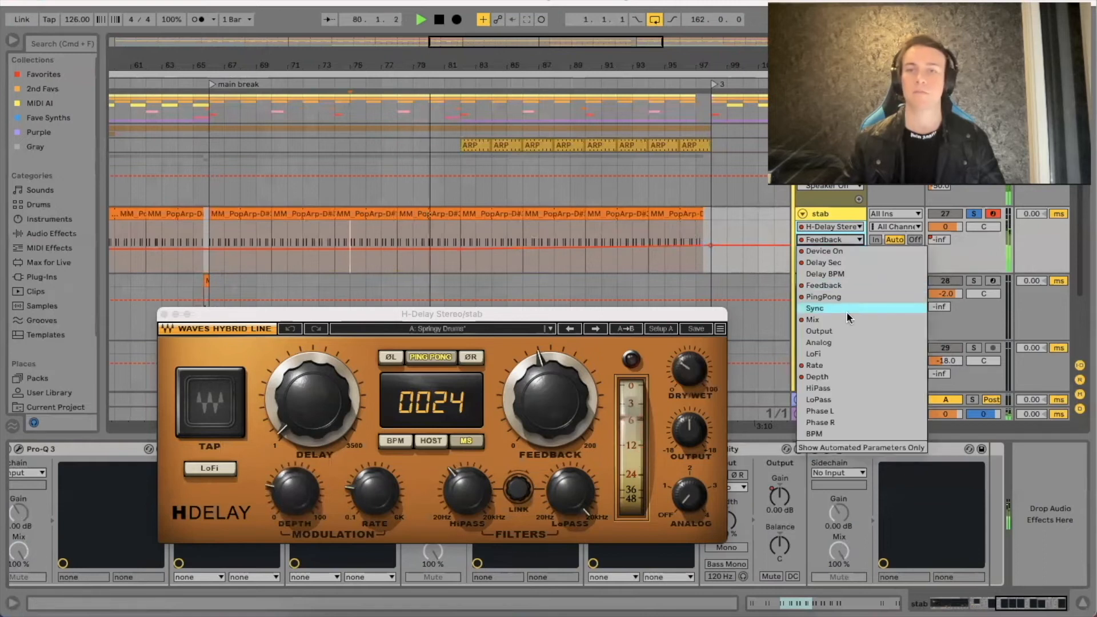
pyautogui.click(842, 292)
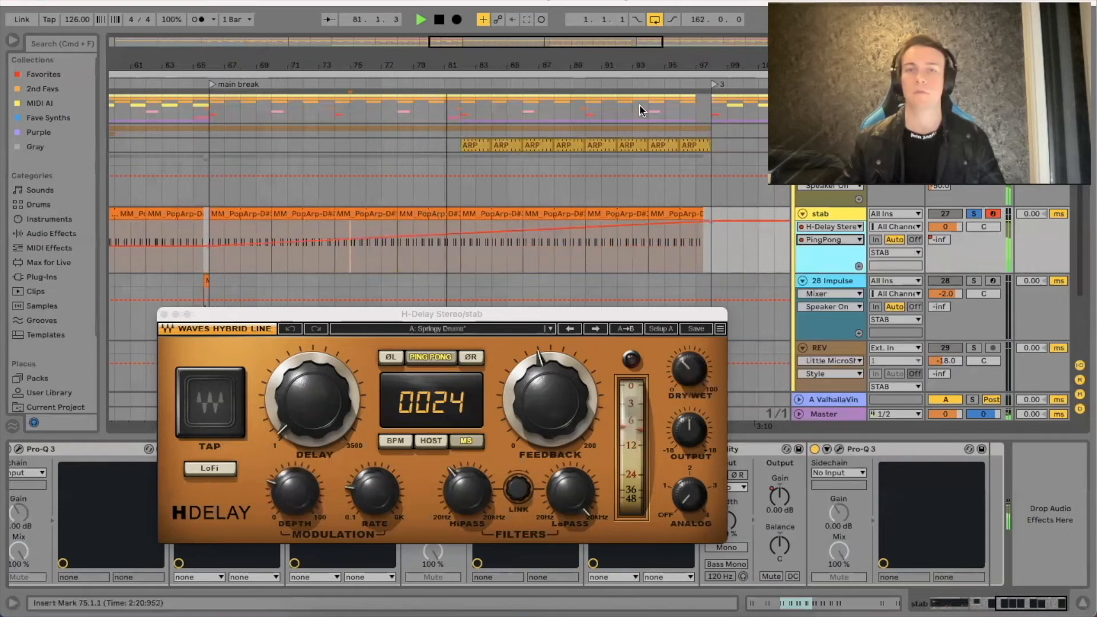
pyautogui.moveTo(573, 59); pyautogui.dragTo(572, 41)
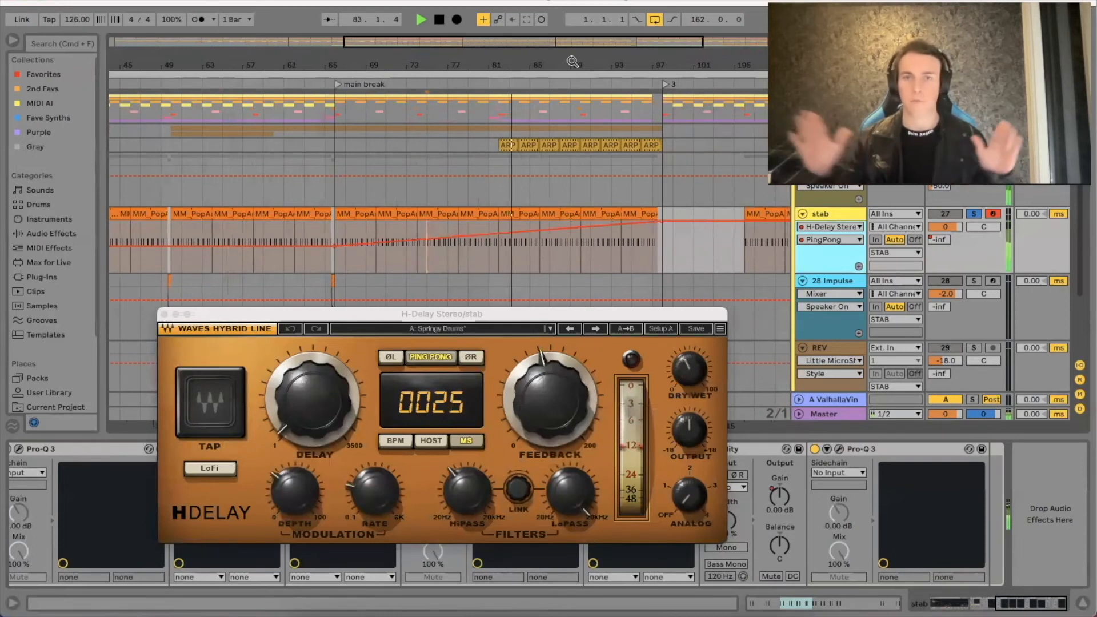
# Step: Show H-Delay Stereo's Mix, Rate and Depth automation in turn across the main break on the stab track
pyautogui.click(860, 239)
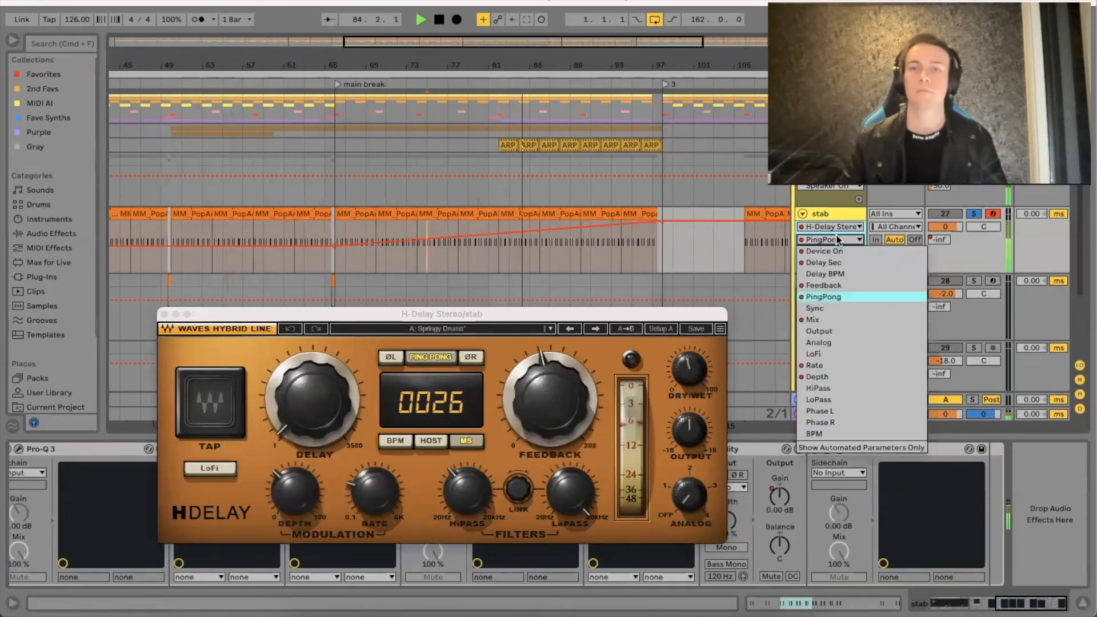
pyautogui.click(828, 321)
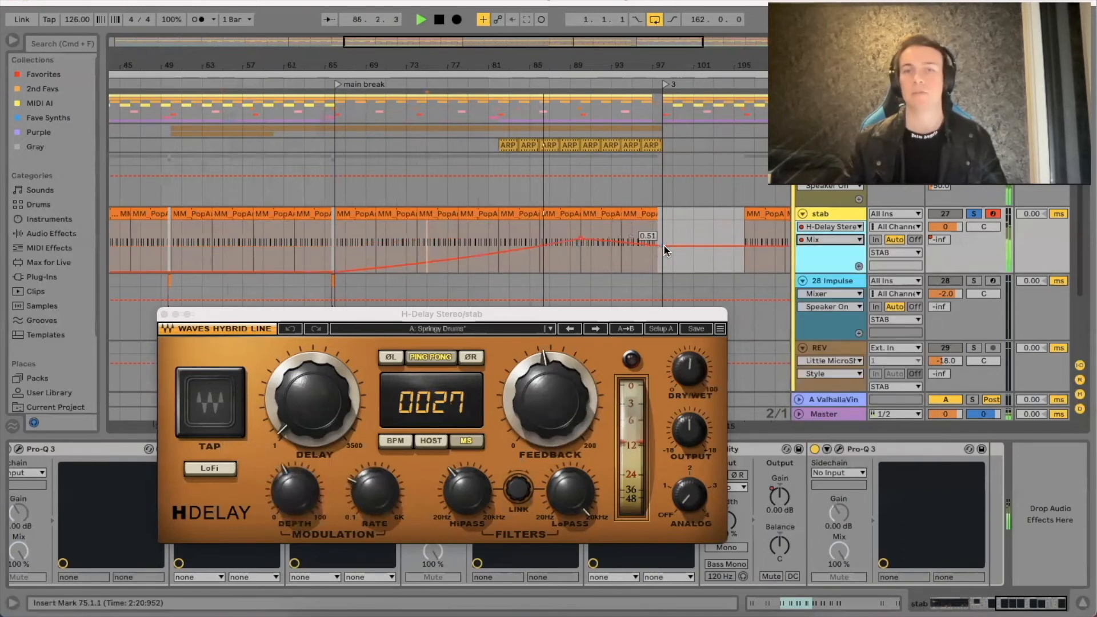
pyautogui.click(831, 239)
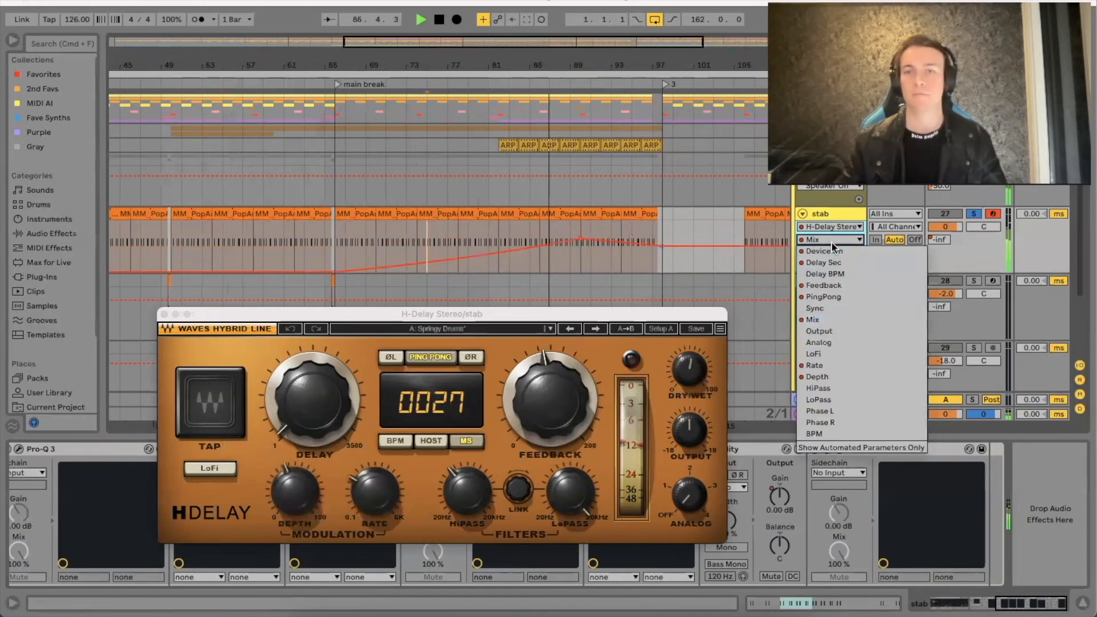
pyautogui.click(840, 363)
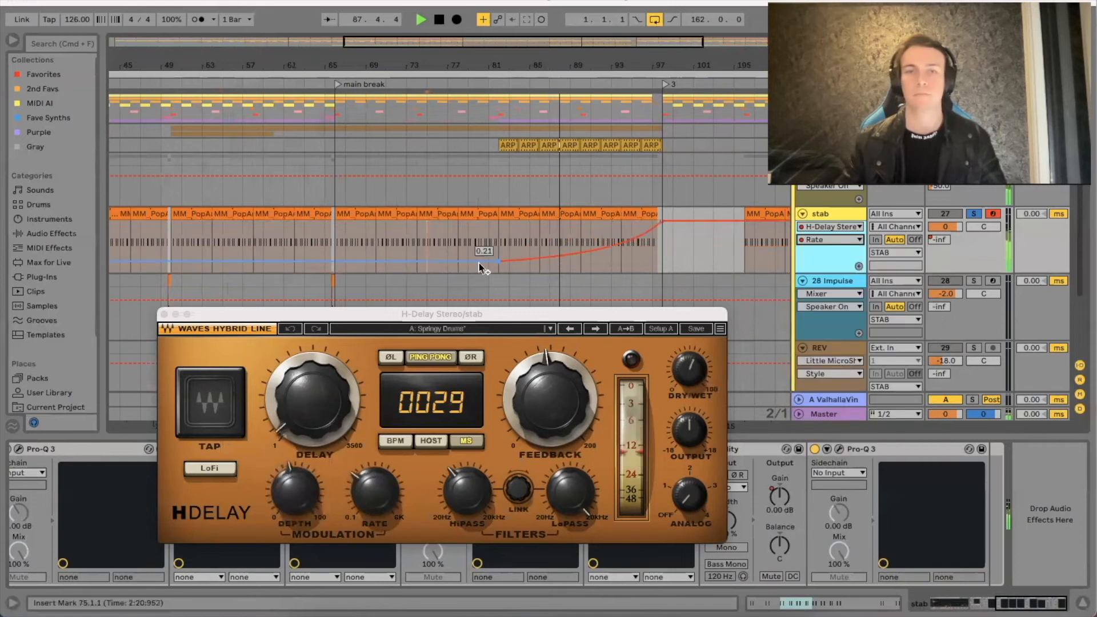
pyautogui.click(828, 238)
pyautogui.click(840, 342)
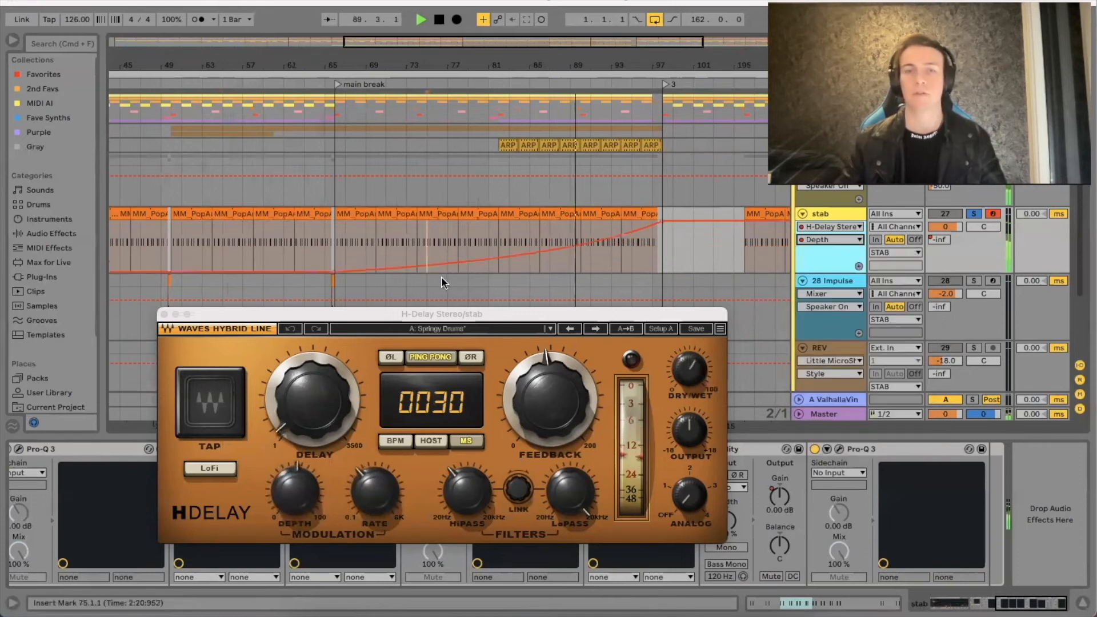
pyautogui.click(845, 239)
pyautogui.click(845, 240)
pyautogui.click(845, 240)
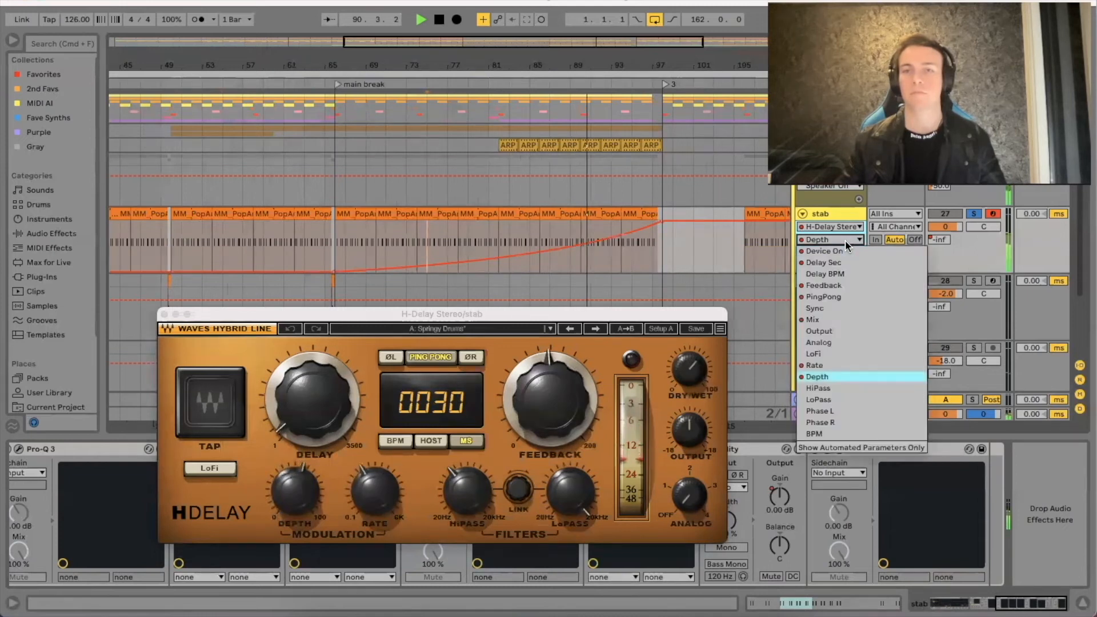
pyautogui.click(844, 240)
# Step: Examine H-Delay Stereo's changing settings through the end of the main break, stop playback, and close its plugin window
pyautogui.moveTo(665, 65); pyautogui.dragTo(642, 120)
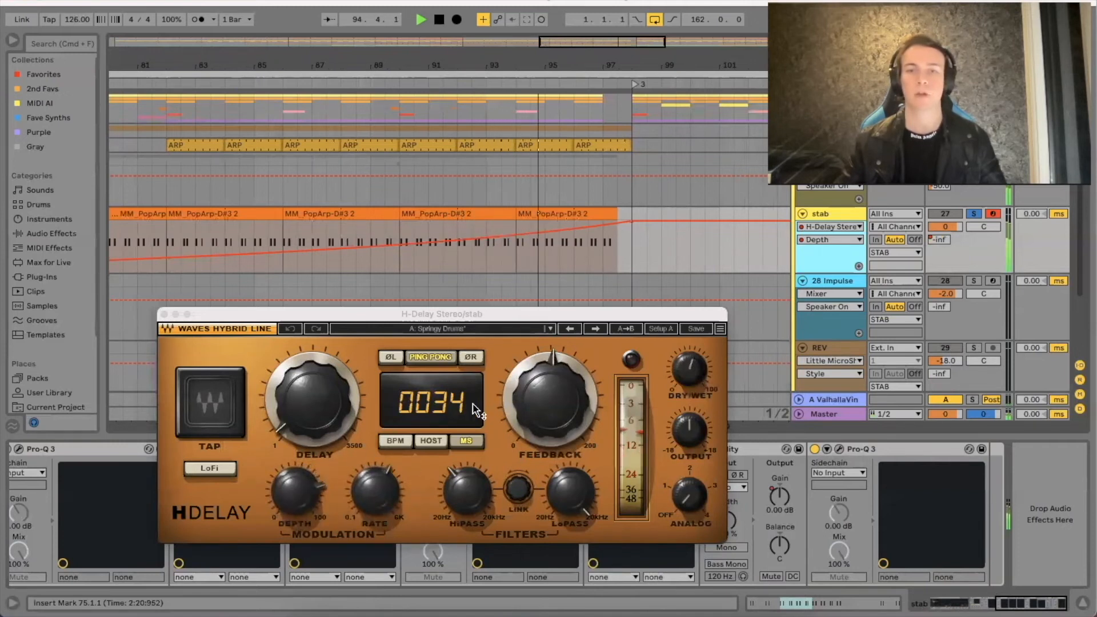
pyautogui.moveTo(570, 410)
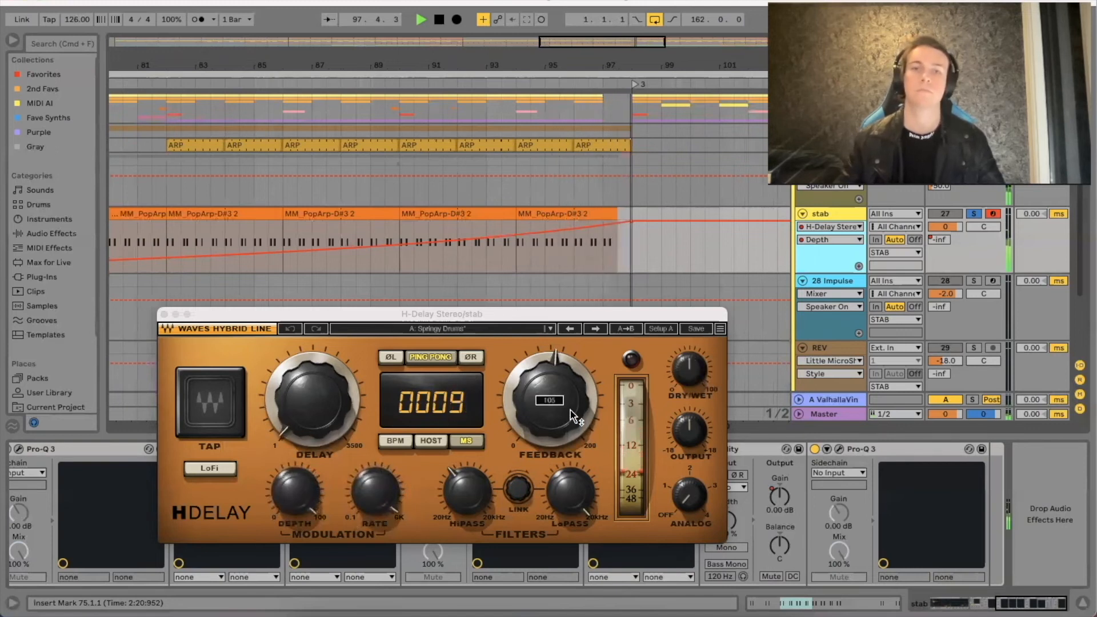
pyautogui.press('space')
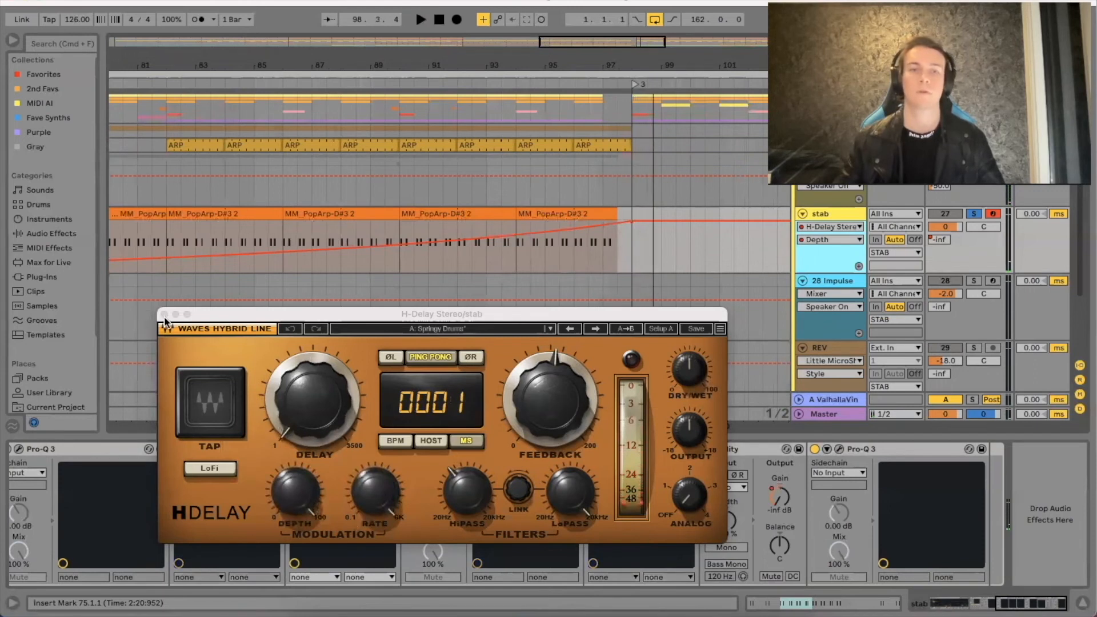
pyautogui.click(164, 315)
# Step: Display the Utility device's Gain automation on the stab track and examine it around marker 3
pyautogui.click(730, 450)
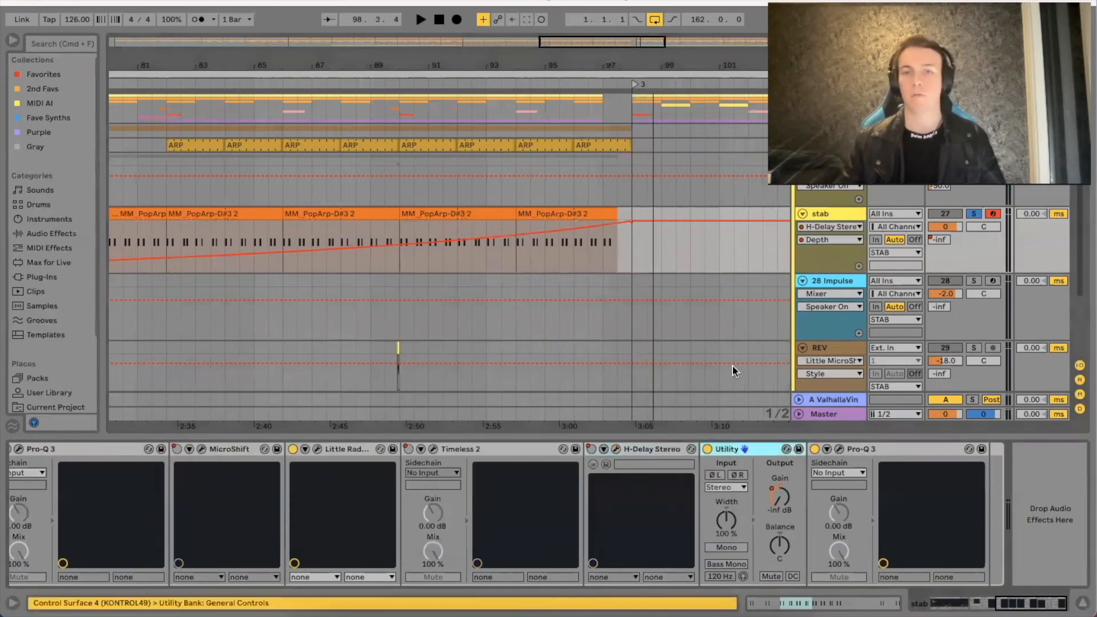
pyautogui.click(777, 497)
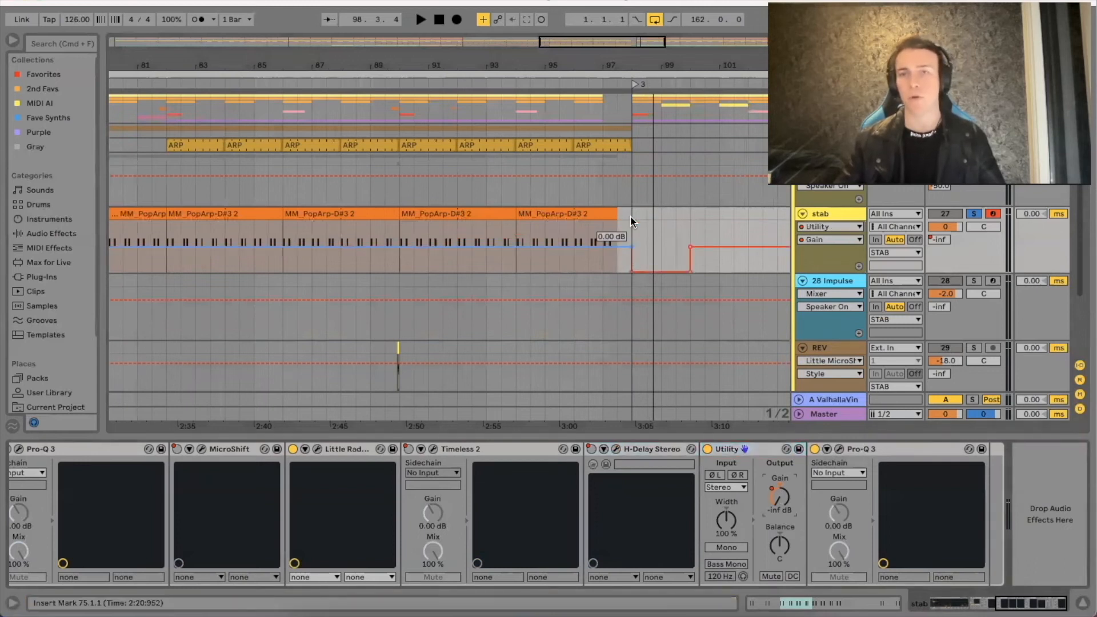
pyautogui.moveTo(655, 65); pyautogui.dragTo(625, 62)
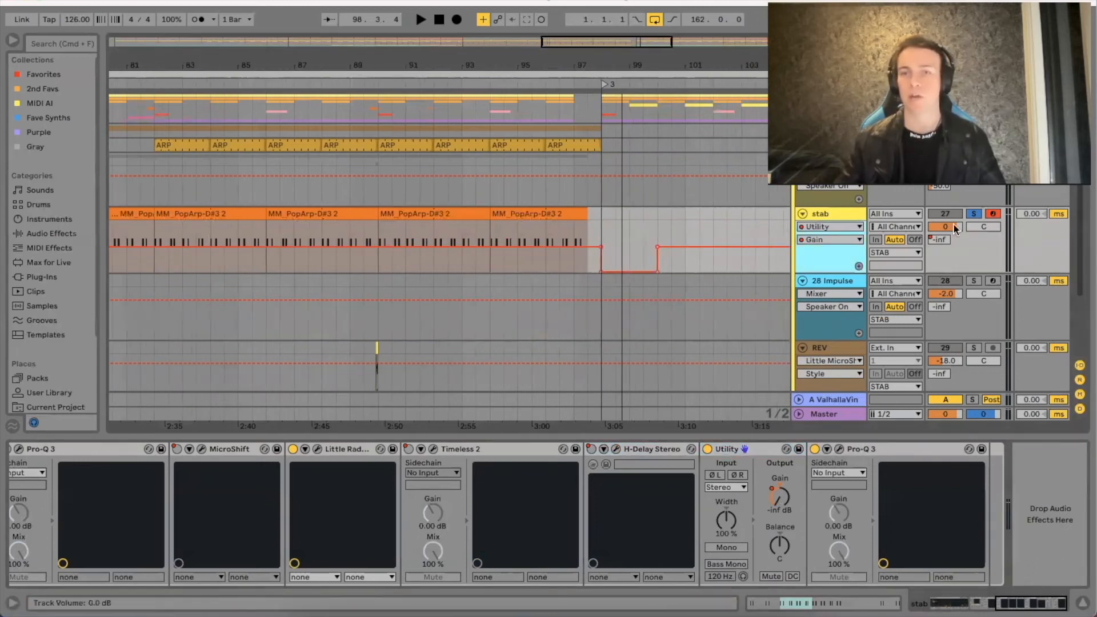
pyautogui.moveTo(594, 61); pyautogui.dragTo(595, 76)
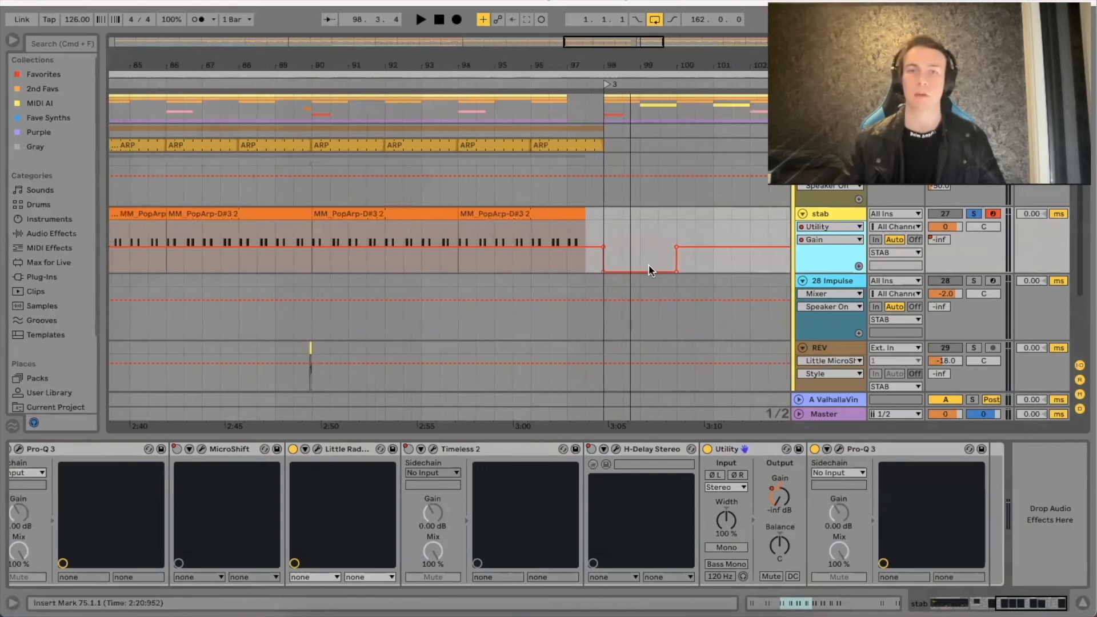
pyautogui.click(781, 494)
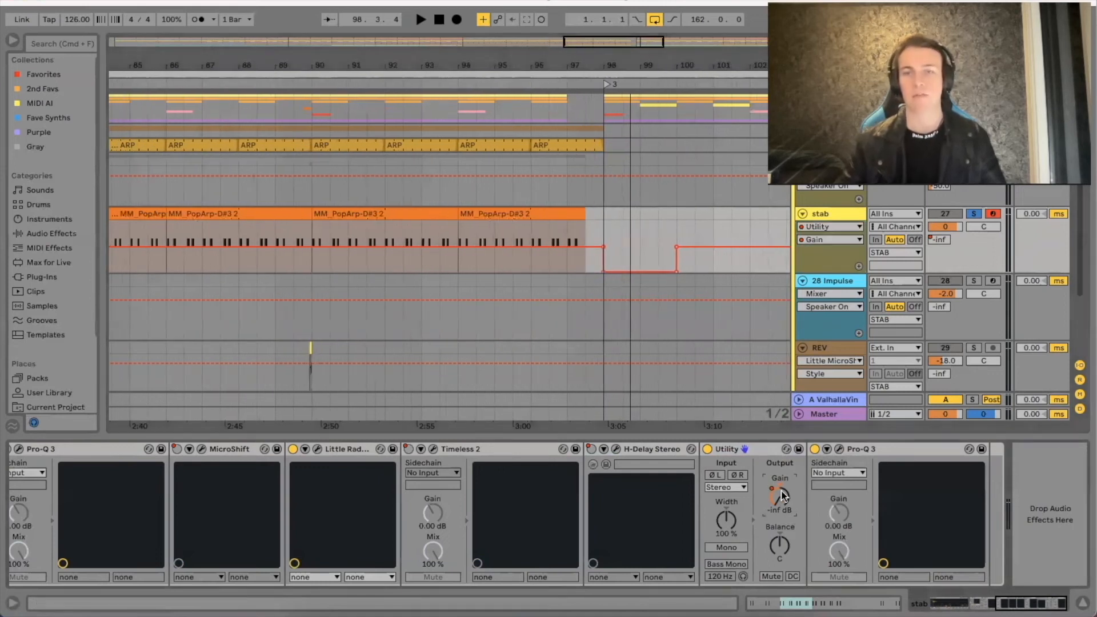
# Step: Select H-Delay Stereo, audition the stab from bar 97 into the Utility gain cut at marker 3, and stop playback
pyautogui.click(630, 455)
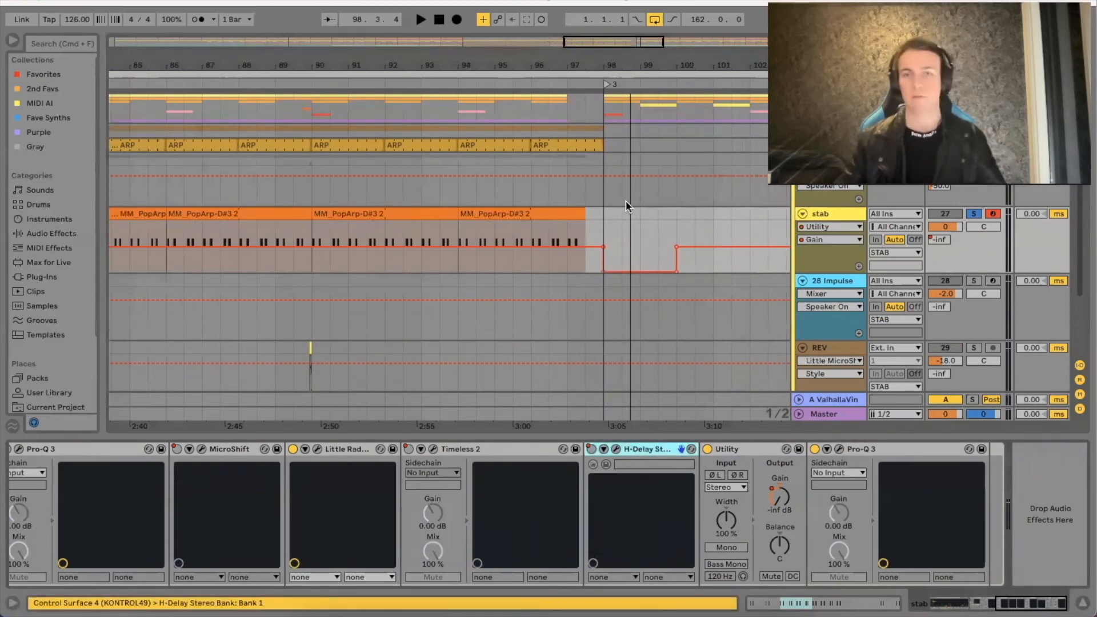
pyautogui.moveTo(598, 63); pyautogui.dragTo(557, 58)
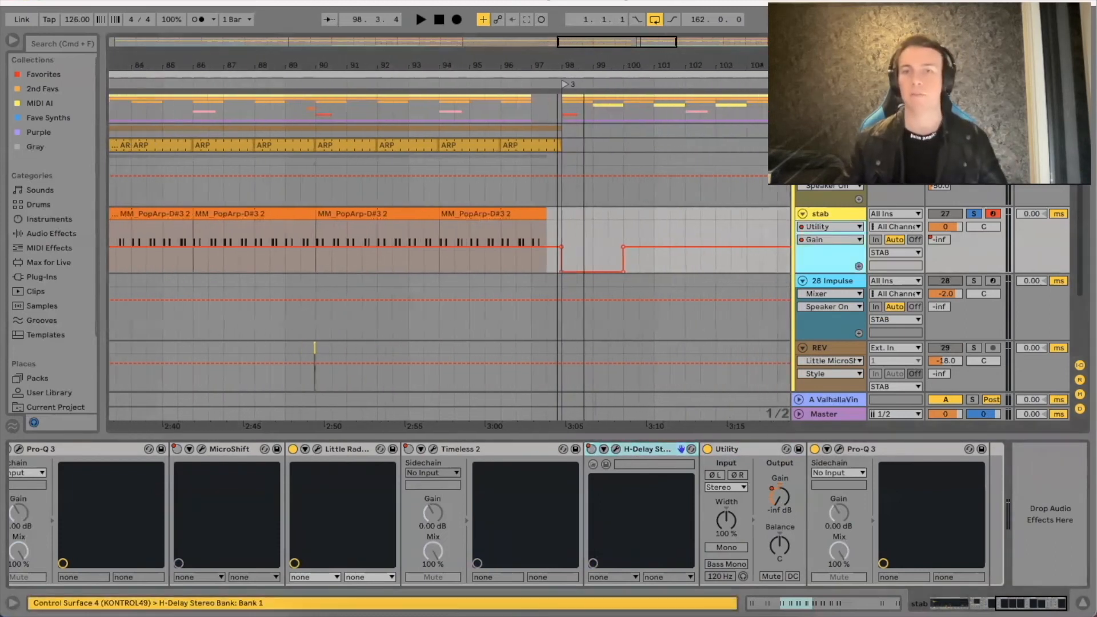
pyautogui.click(530, 231)
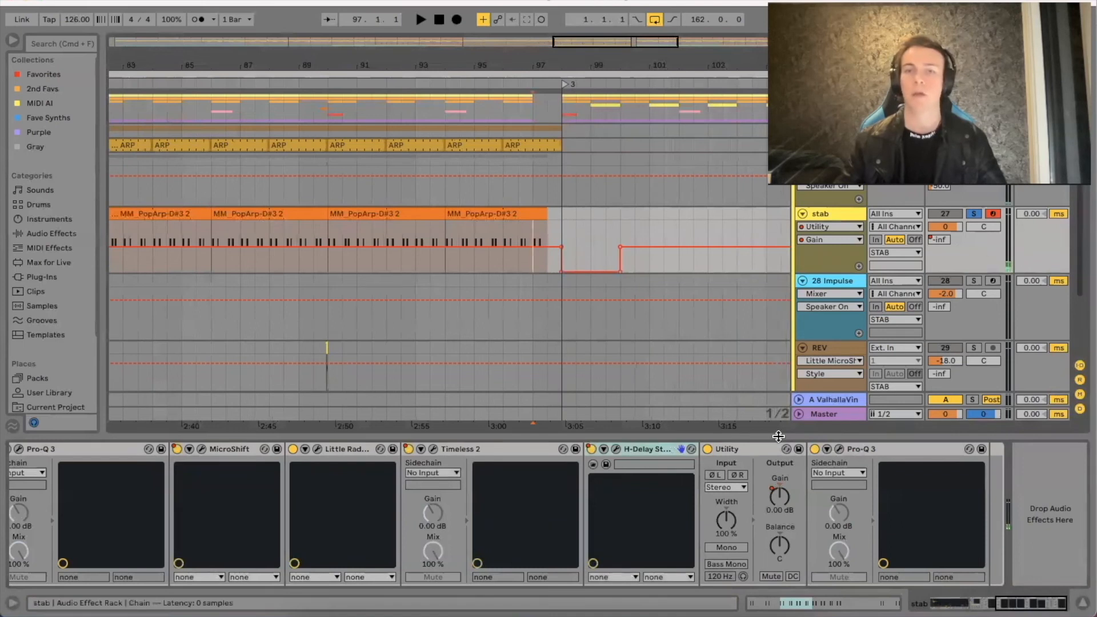
pyautogui.press('space')
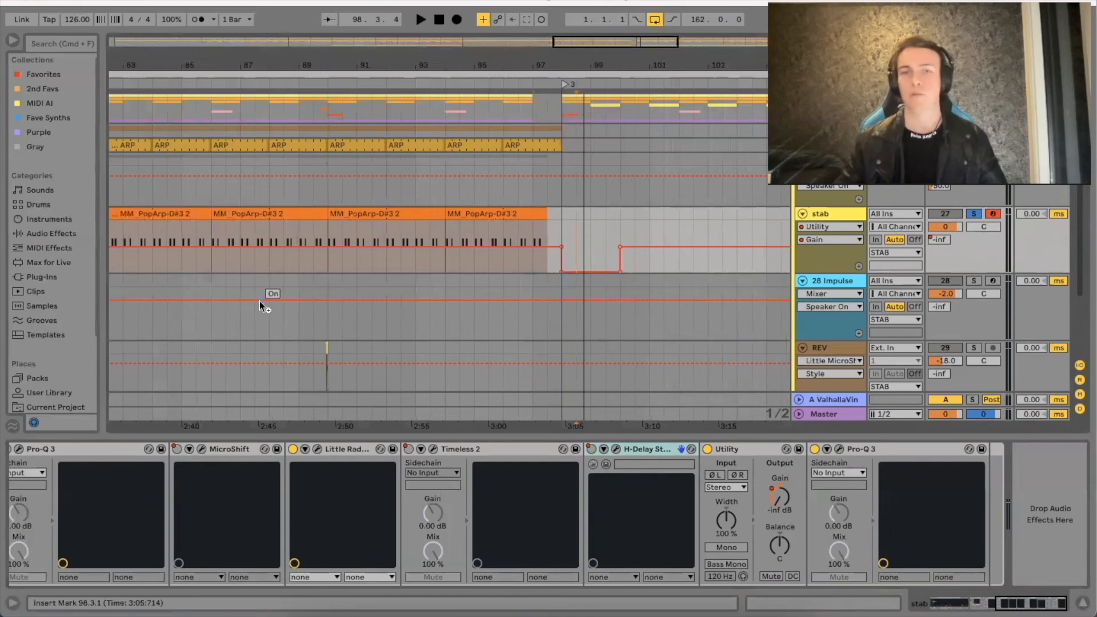
# Step: Play the stab from bar 69 while inspecting the bands of the last Pro-Q 3, and close its window and stop playback
pyautogui.moveTo(454, 58); pyautogui.dragTo(453, 22)
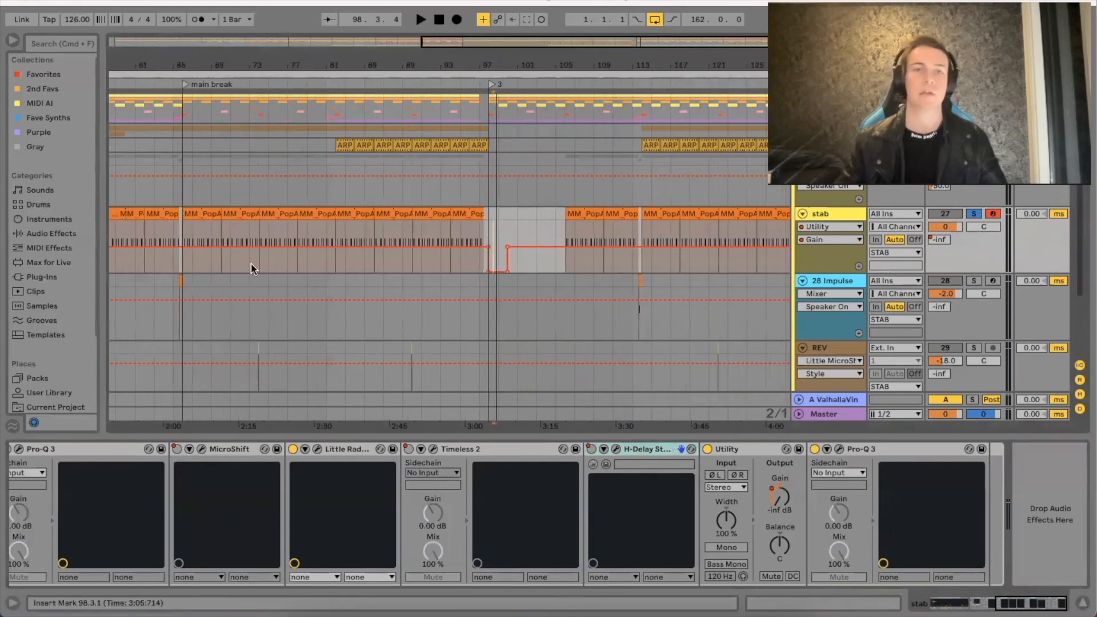
pyautogui.click(212, 234)
pyautogui.click(838, 449)
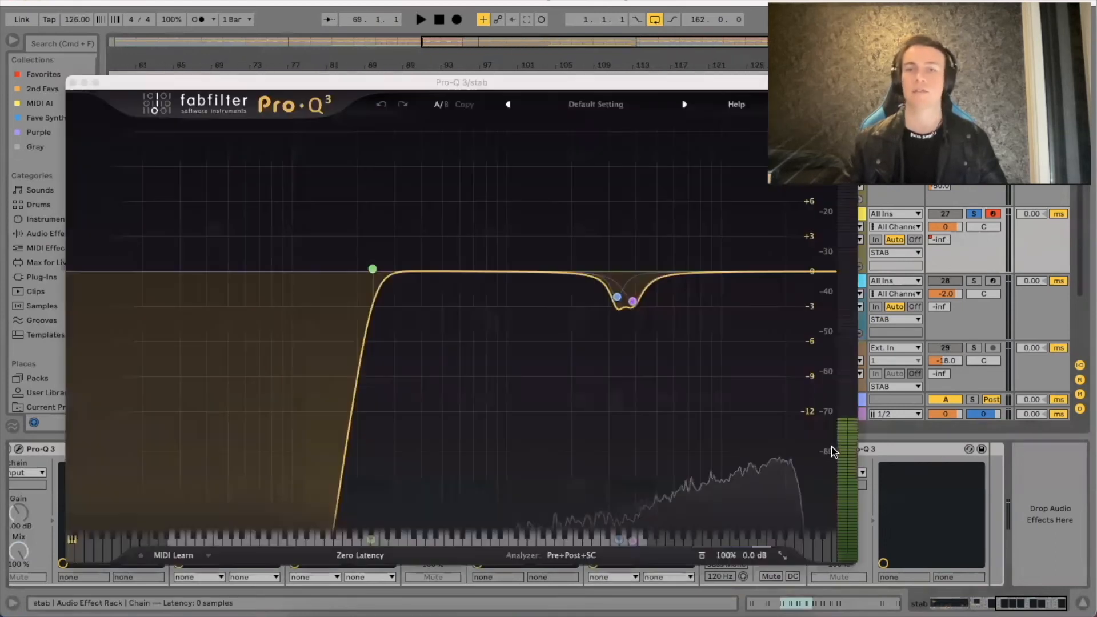
pyautogui.moveTo(597, 81); pyautogui.dragTo(573, 84)
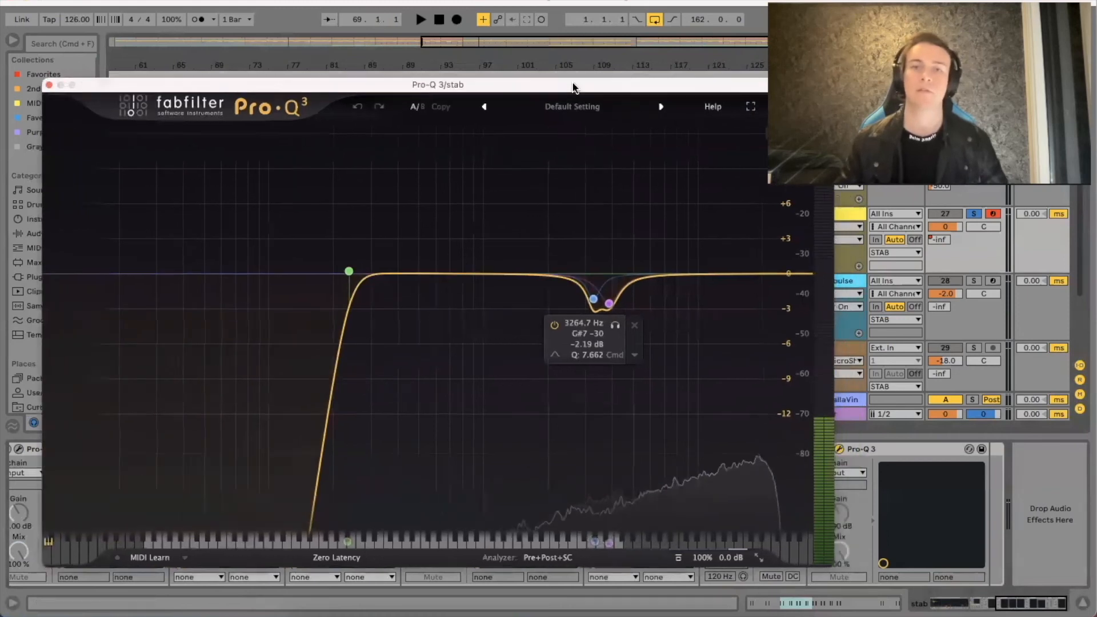
pyautogui.press('space')
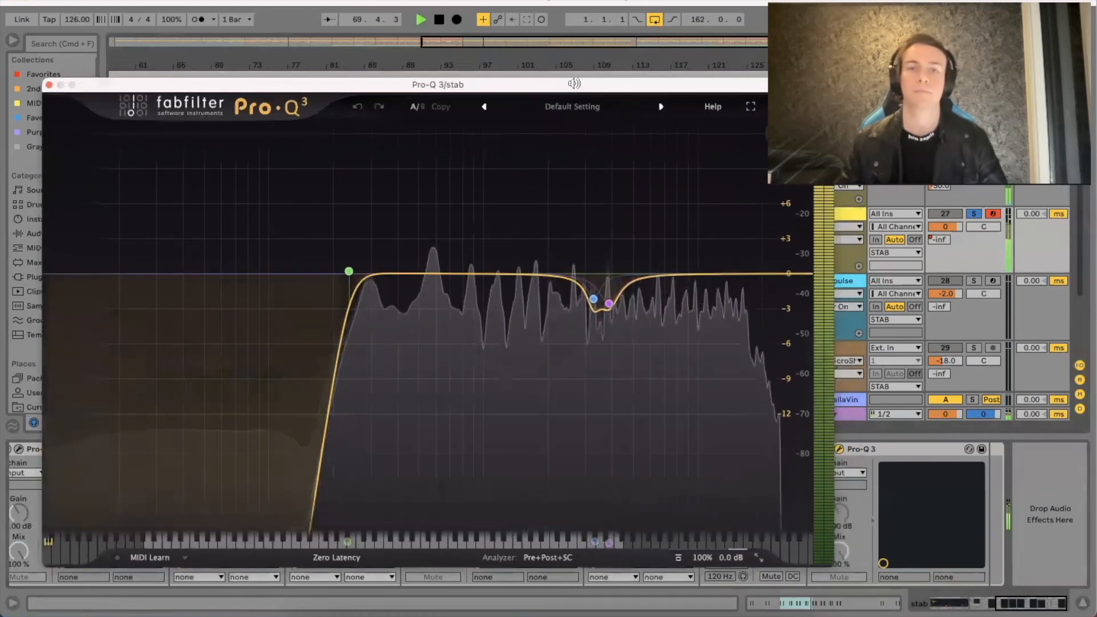
pyautogui.moveTo(394, 269)
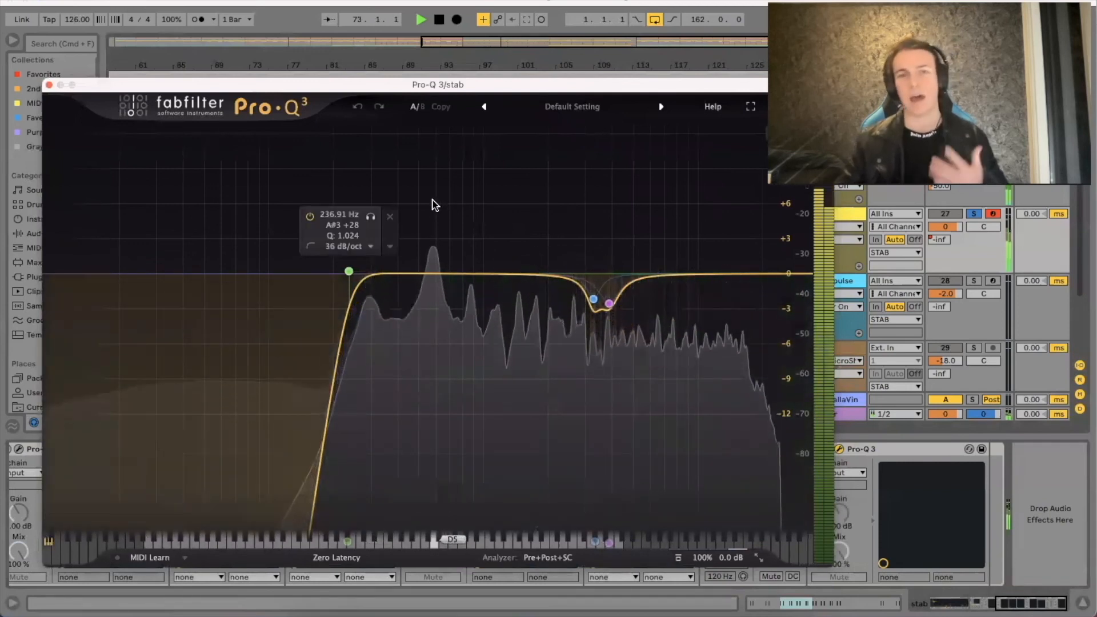
pyautogui.moveTo(614, 311)
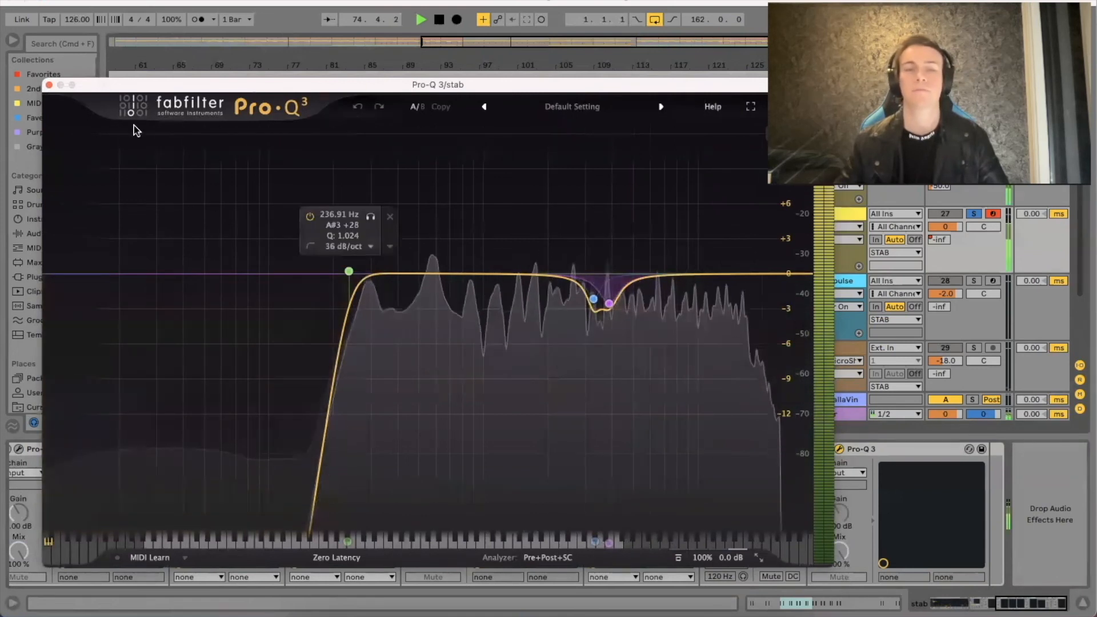
pyautogui.click(49, 85)
pyautogui.hscroll(-1, 612, 456)
pyautogui.press('space')
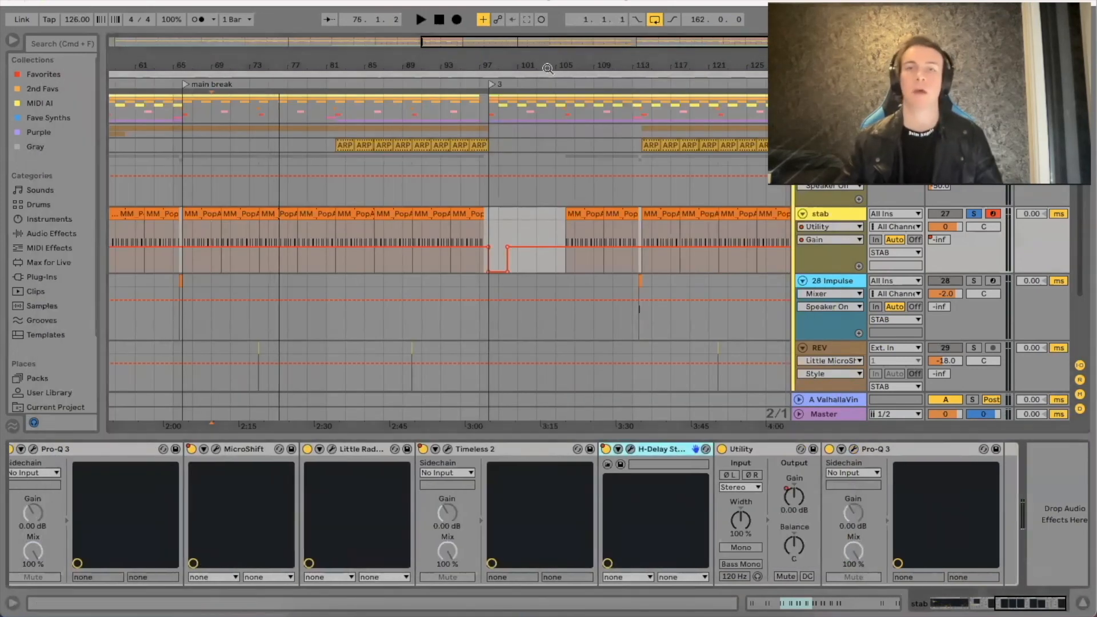
# Step: Turn off solo on the stab track, play the full mix near the end of the main break, and collapse the STAB group
pyautogui.moveTo(548, 68); pyautogui.dragTo(549, 59)
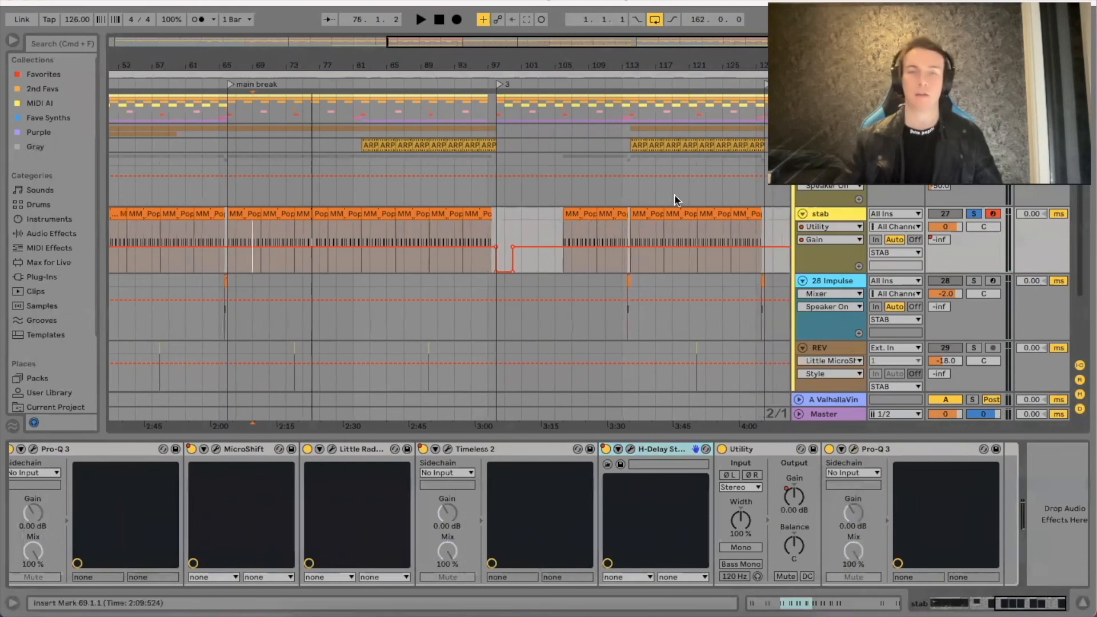
pyautogui.click(974, 213)
pyautogui.click(463, 189)
pyautogui.press('space')
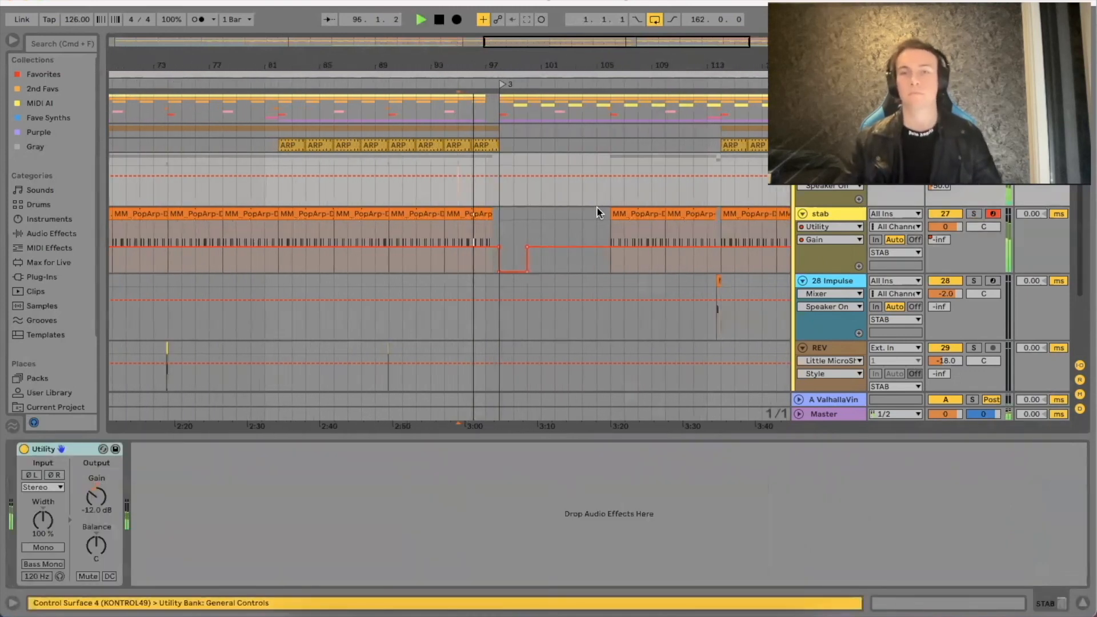
pyautogui.click(798, 160)
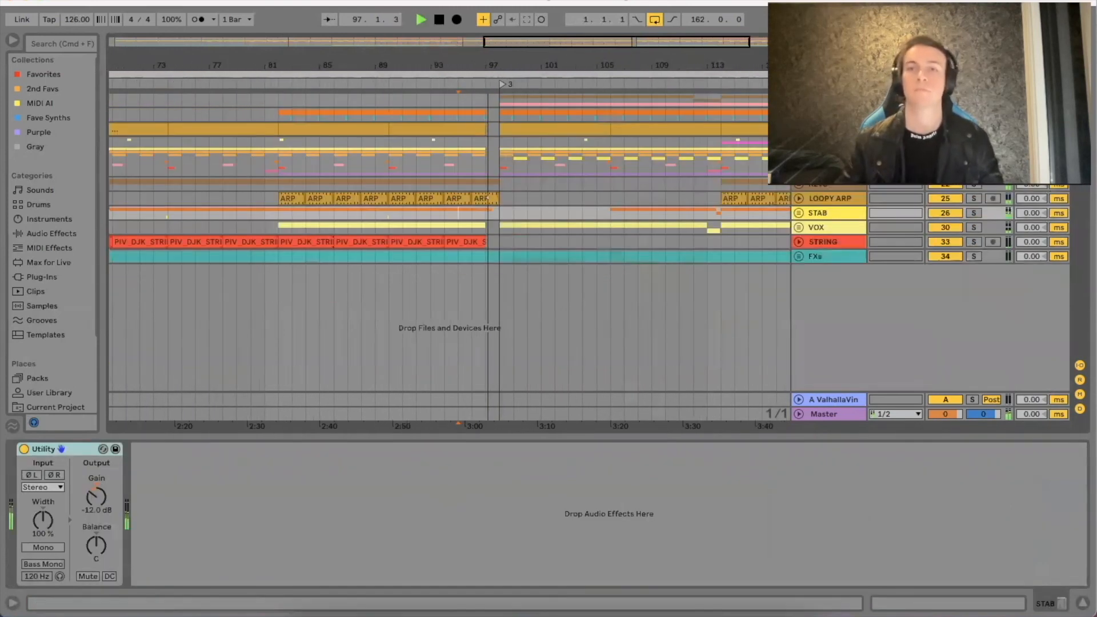